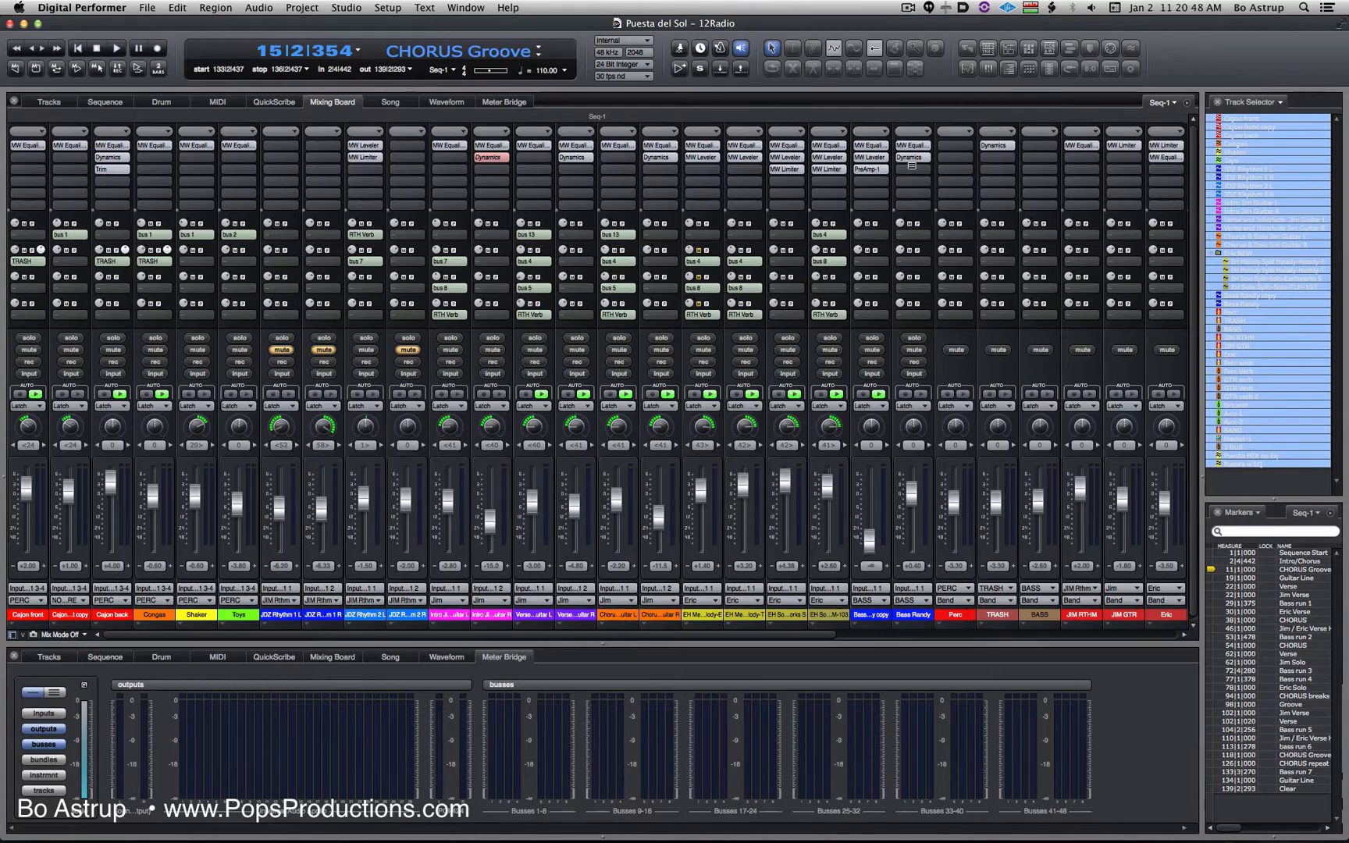
# - Inspect the MasterWorks EQ on the original bass track, highlighting its low, low-mid and mid bands on the curve
pyautogui.click(915, 145)
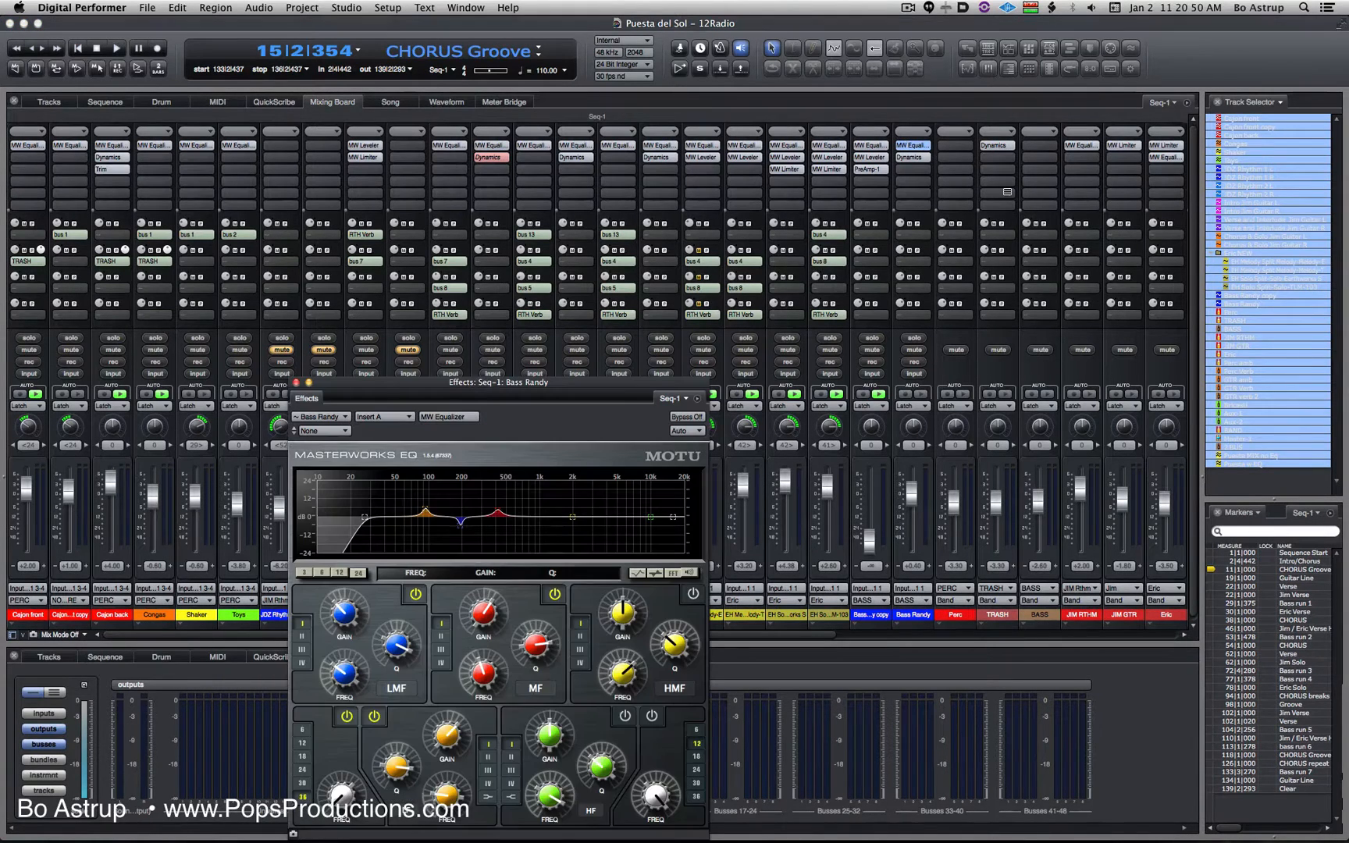
pyautogui.moveTo(612, 384); pyautogui.dragTo(901, 197)
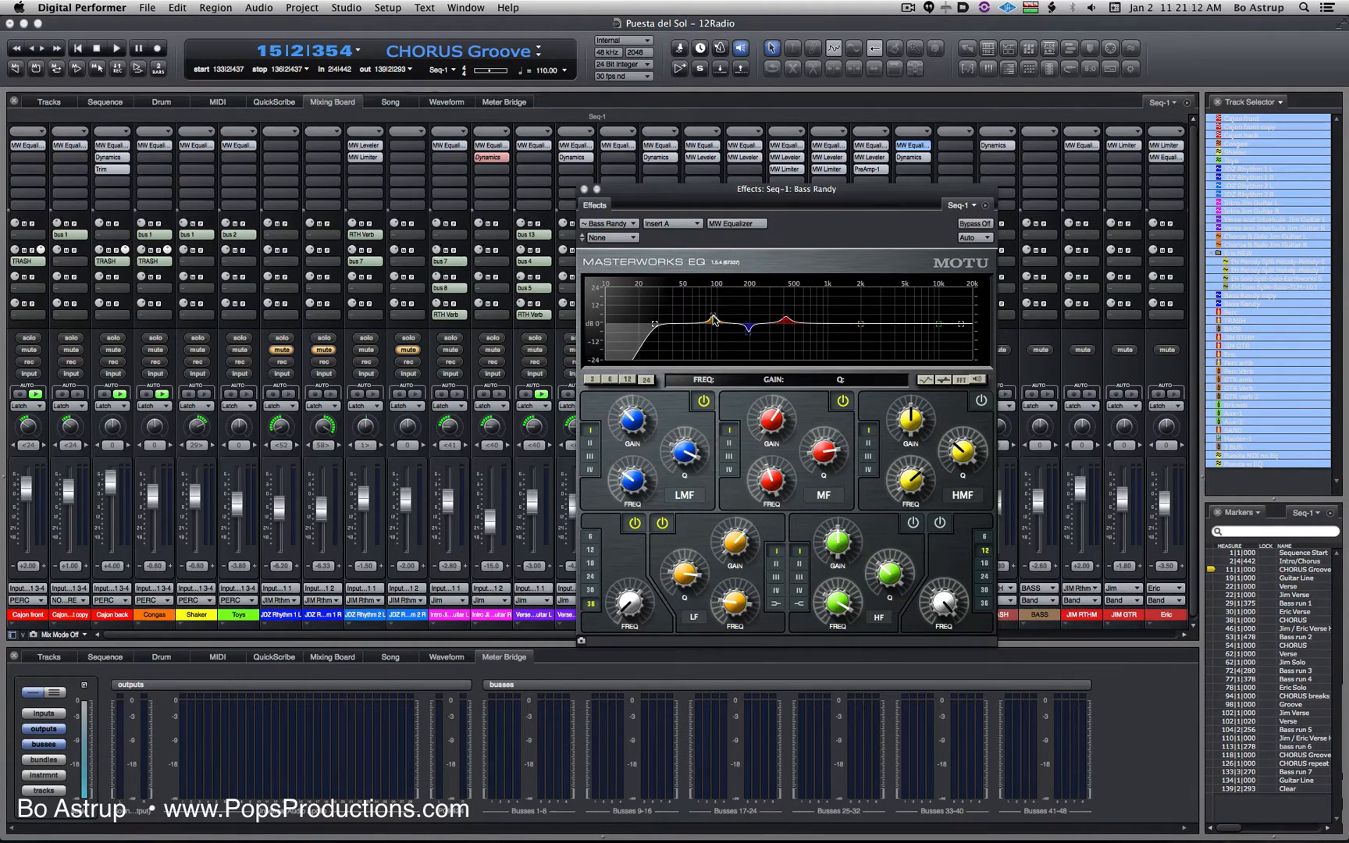
pyautogui.moveTo(717, 316)
pyautogui.click(715, 320)
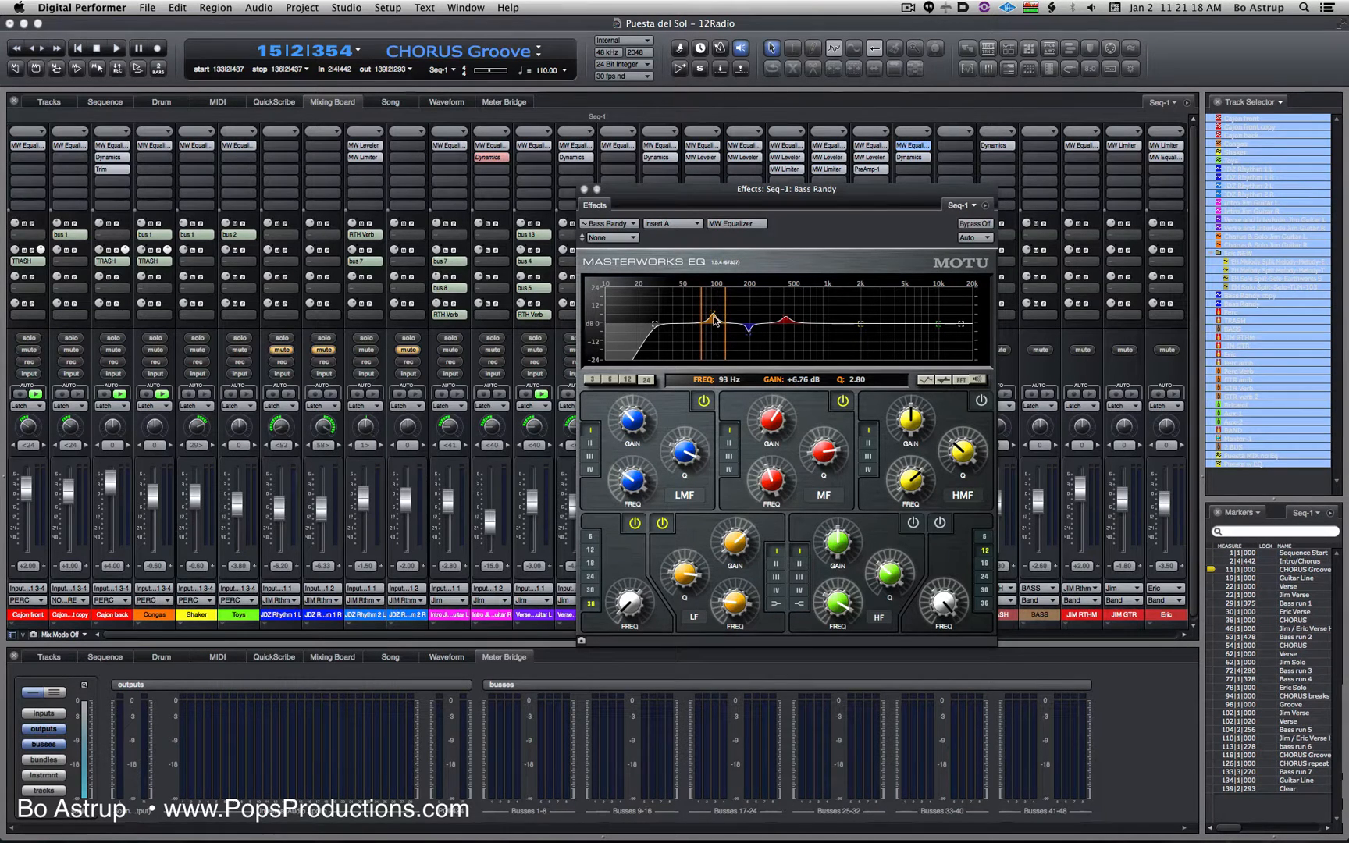
pyautogui.click(751, 338)
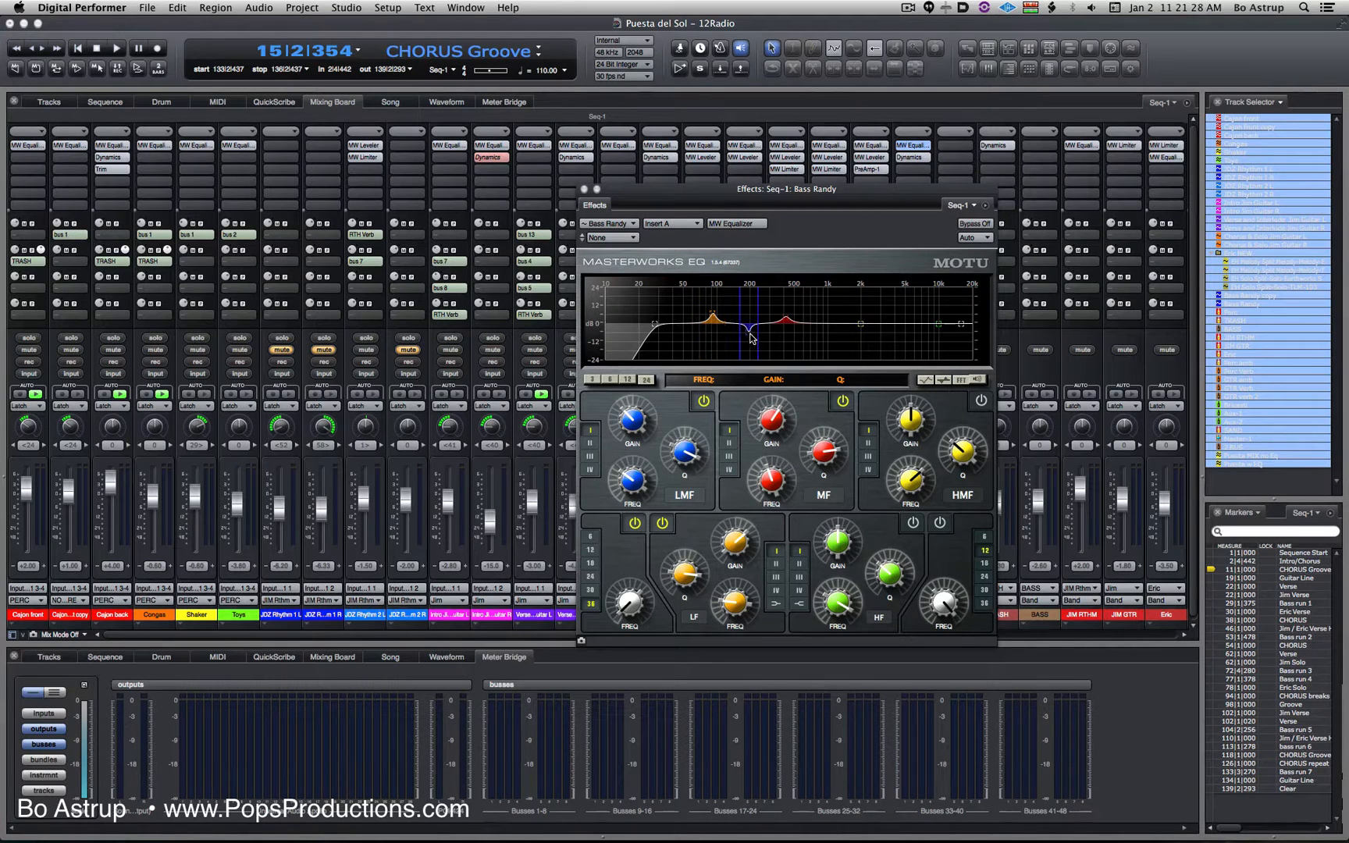
pyautogui.click(788, 321)
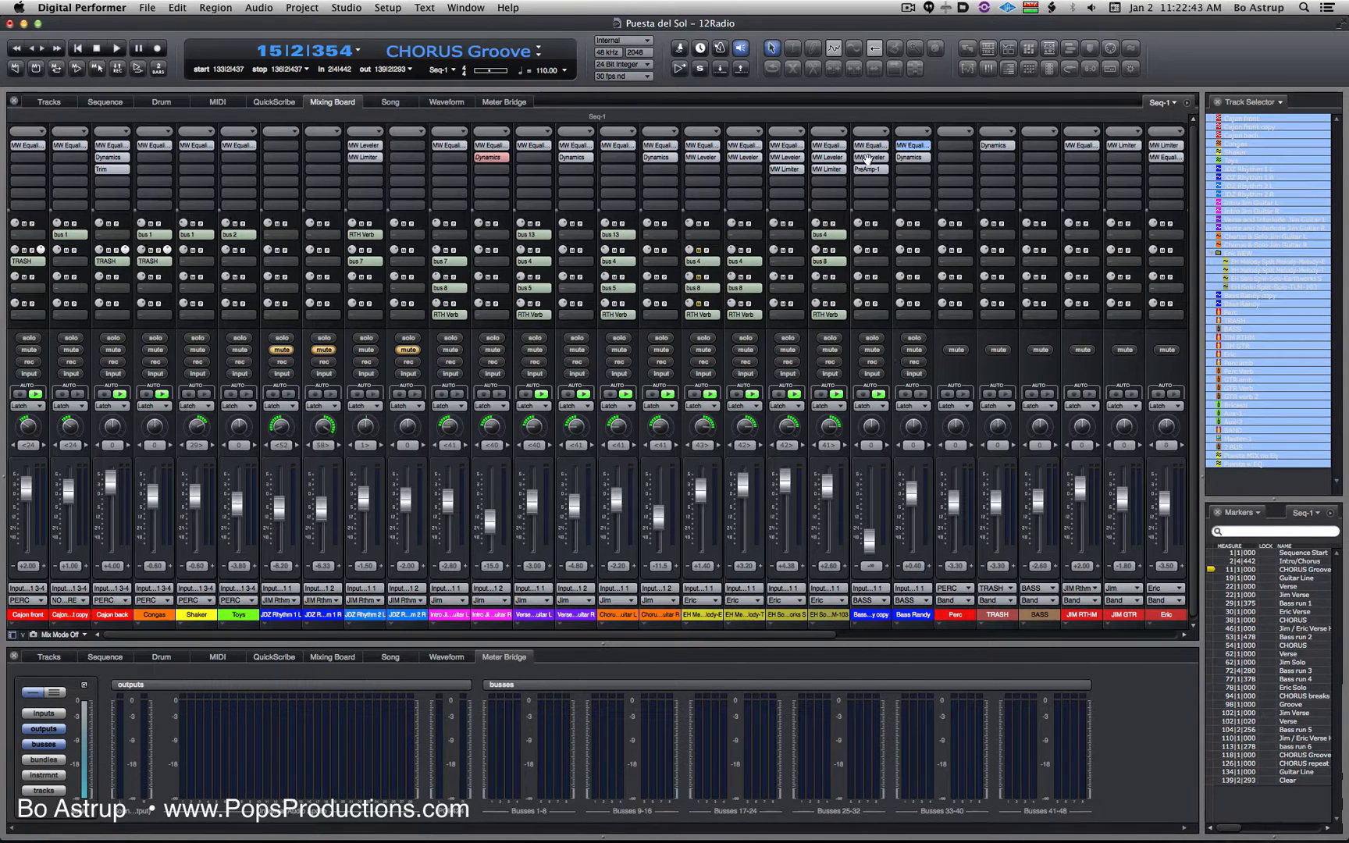
# - Inspect the MasterWorks EQ and the MasterWorks Leveler inserted on the duplicate bass track, closing each one
pyautogui.click(889, 147)
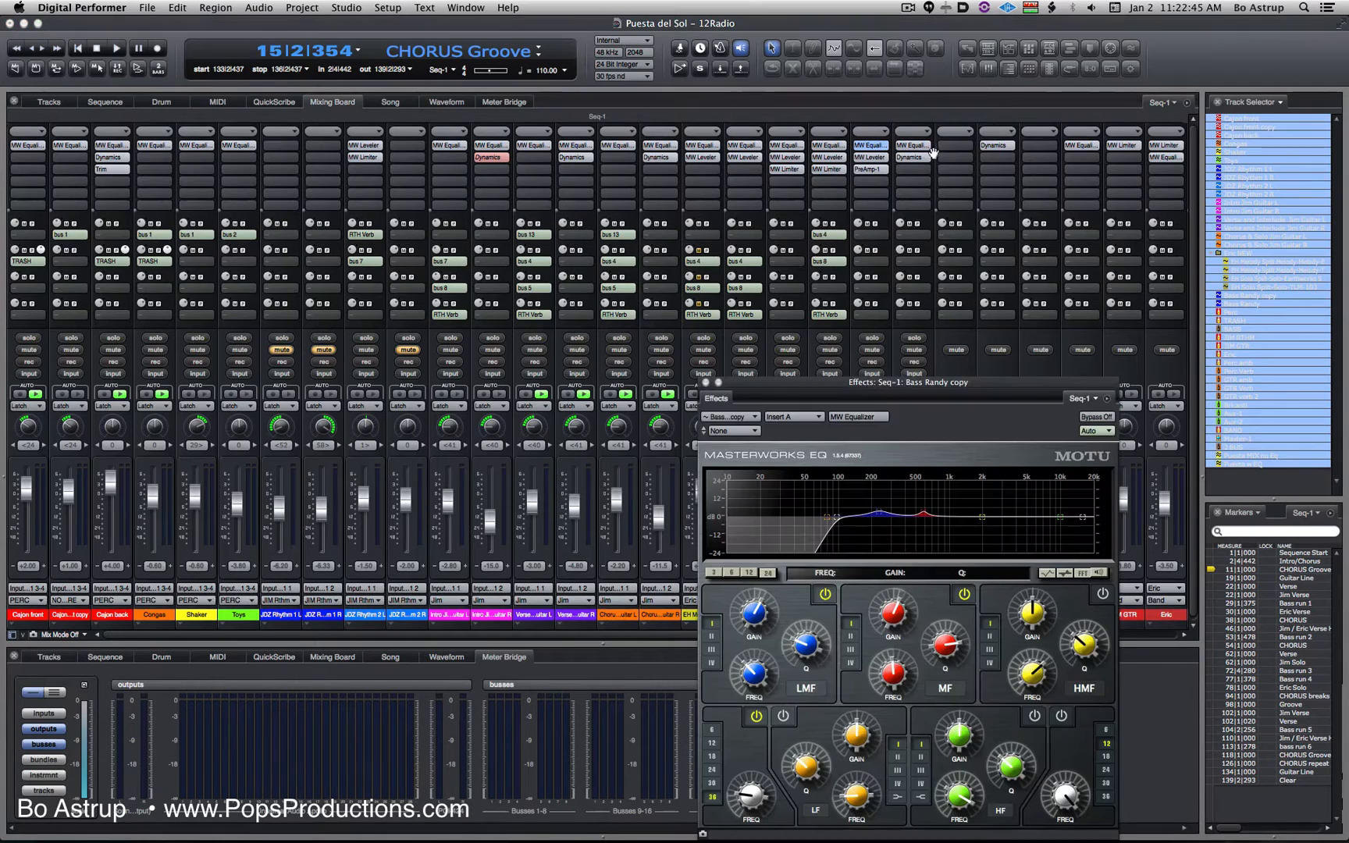
pyautogui.moveTo(910, 390); pyautogui.dragTo(728, 188)
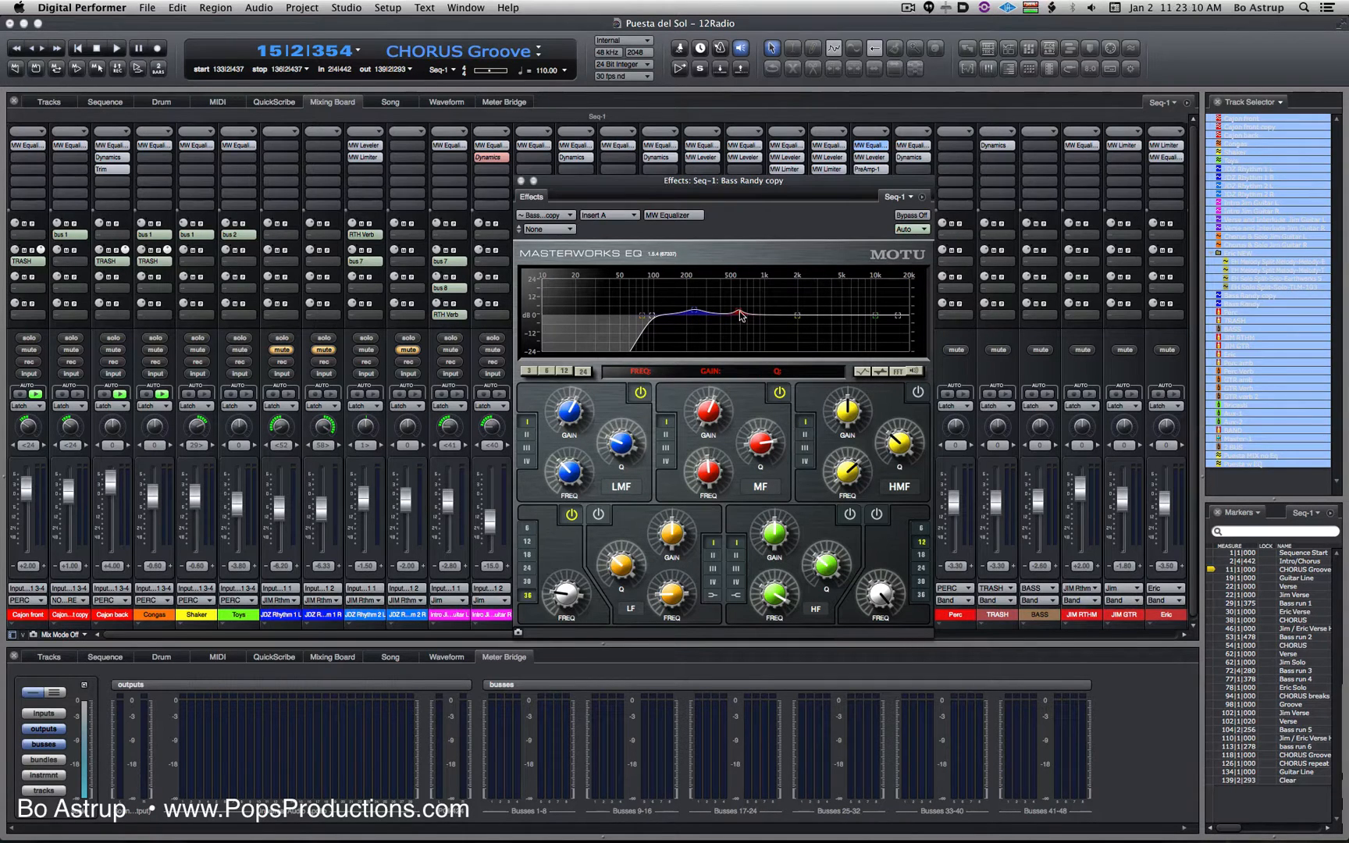
pyautogui.click(521, 181)
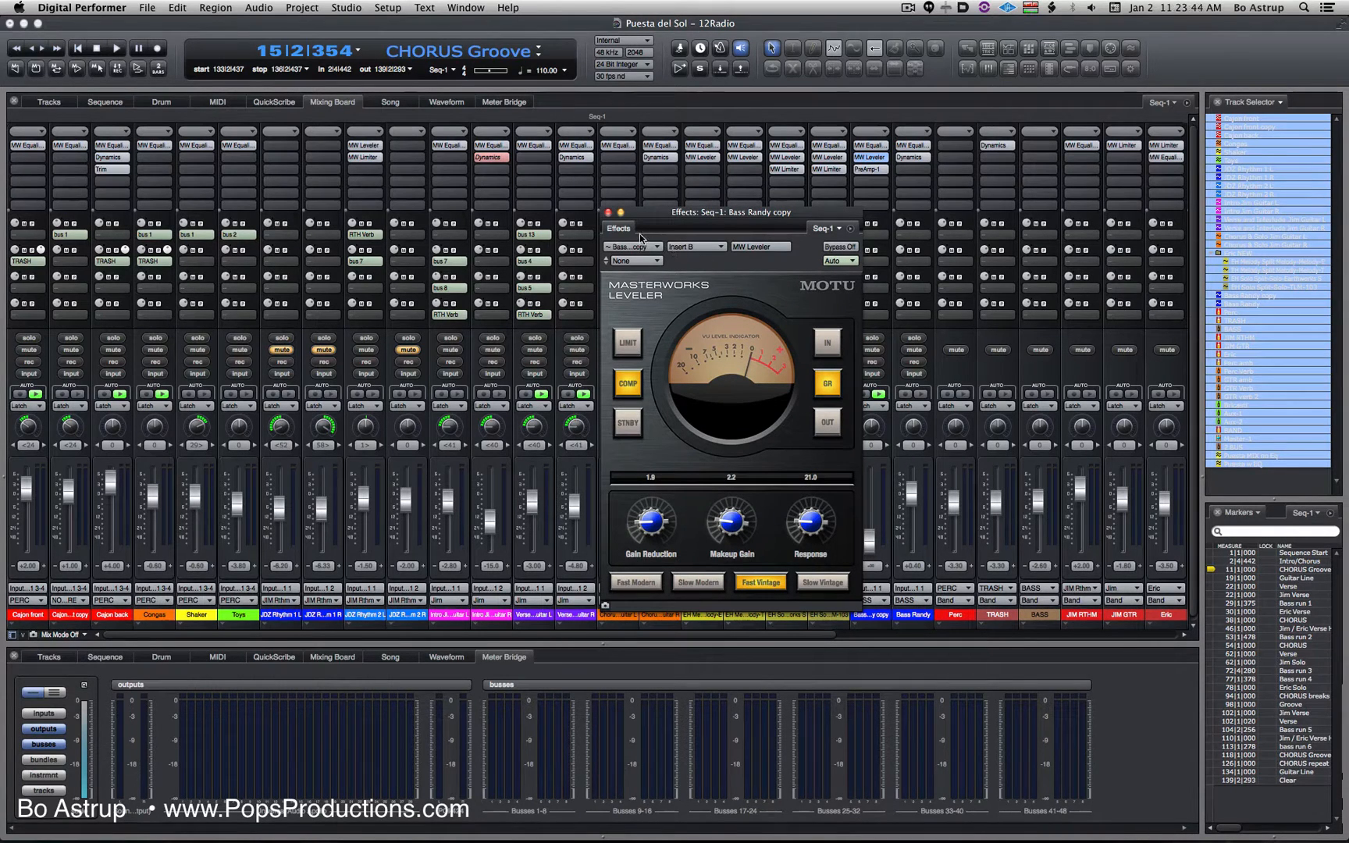
pyautogui.click(609, 212)
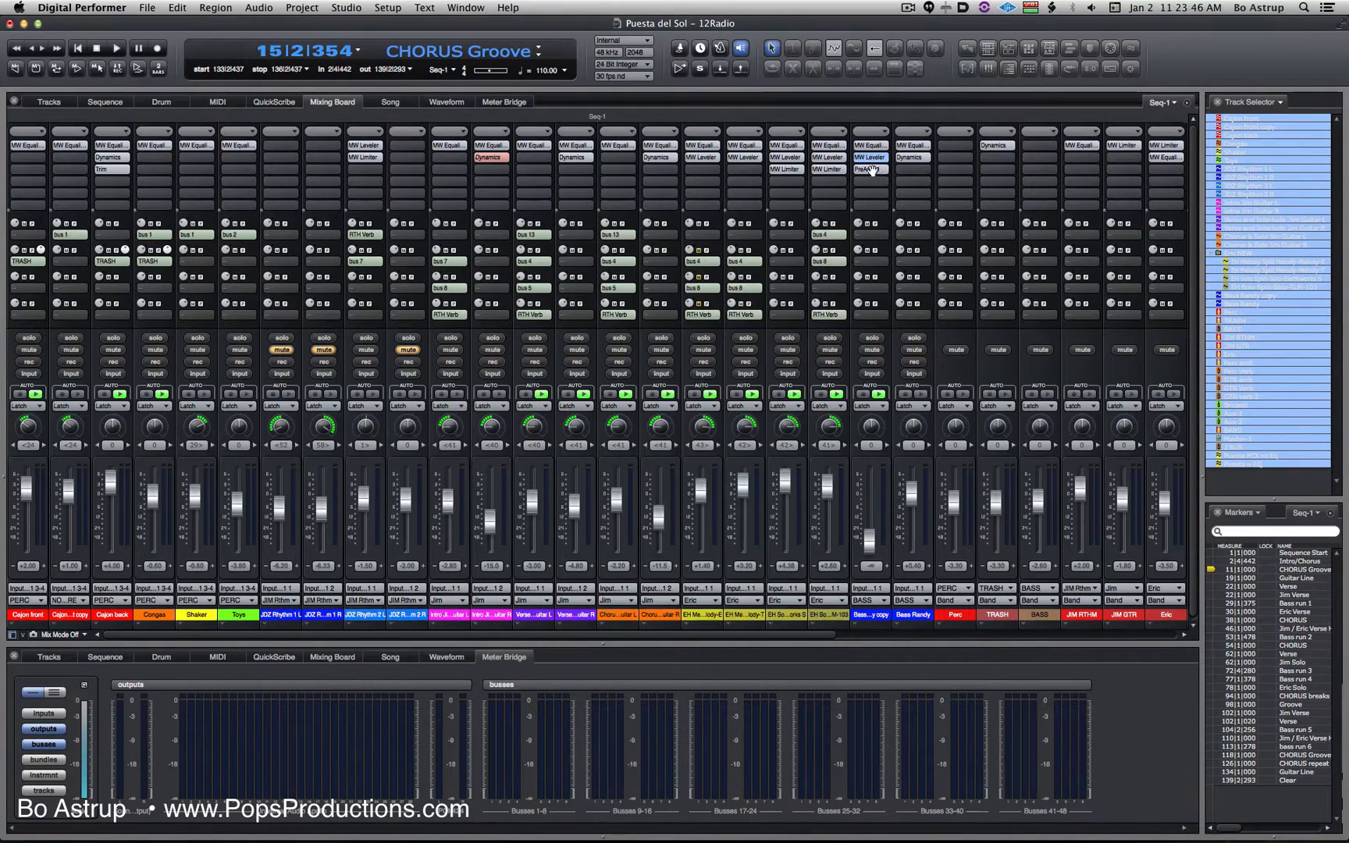
# - Open the PreAmp-1 effect on the duplicate bass track and examine its compressor and coloration settings
pyautogui.click(871, 169)
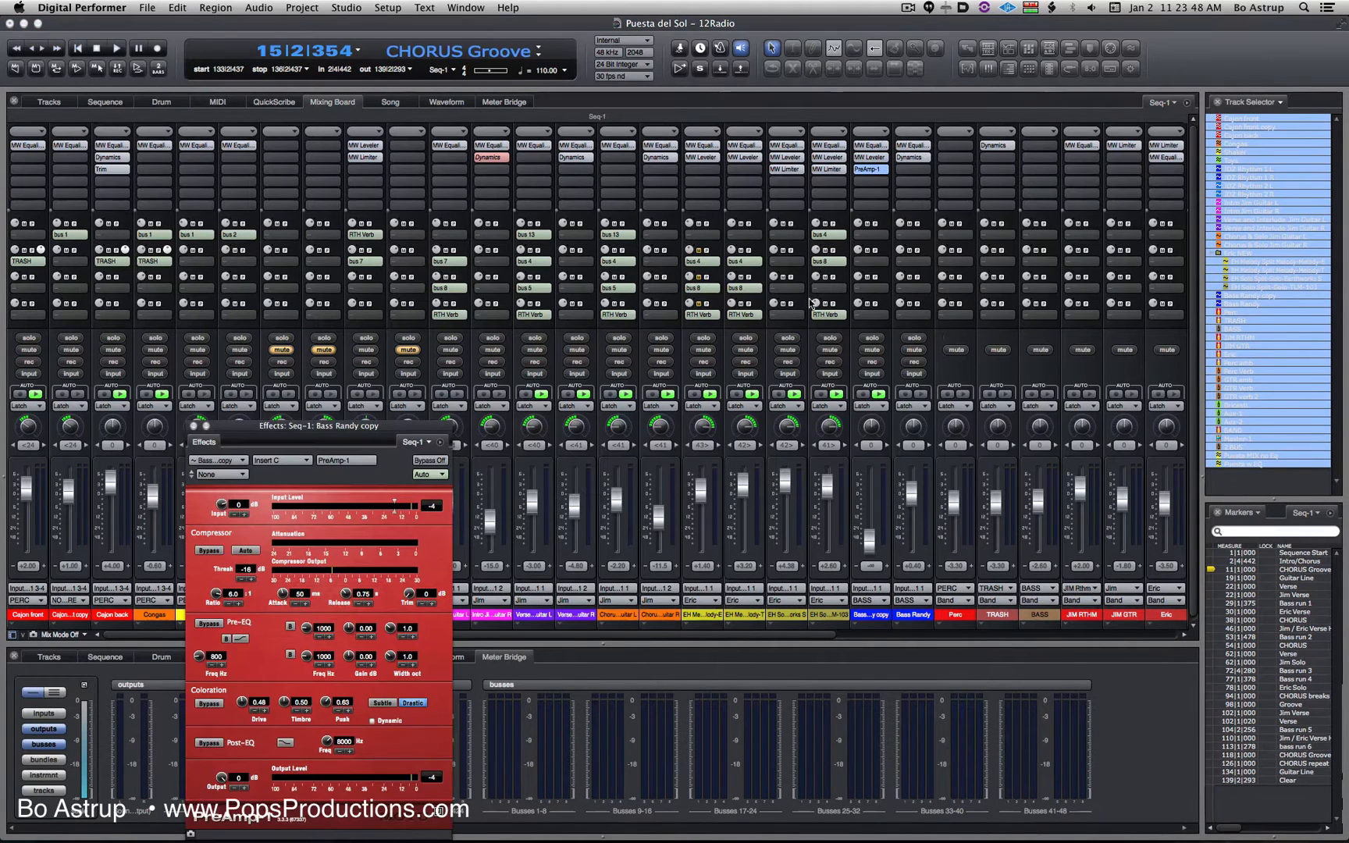
pyautogui.moveTo(349, 430); pyautogui.dragTo(857, 128)
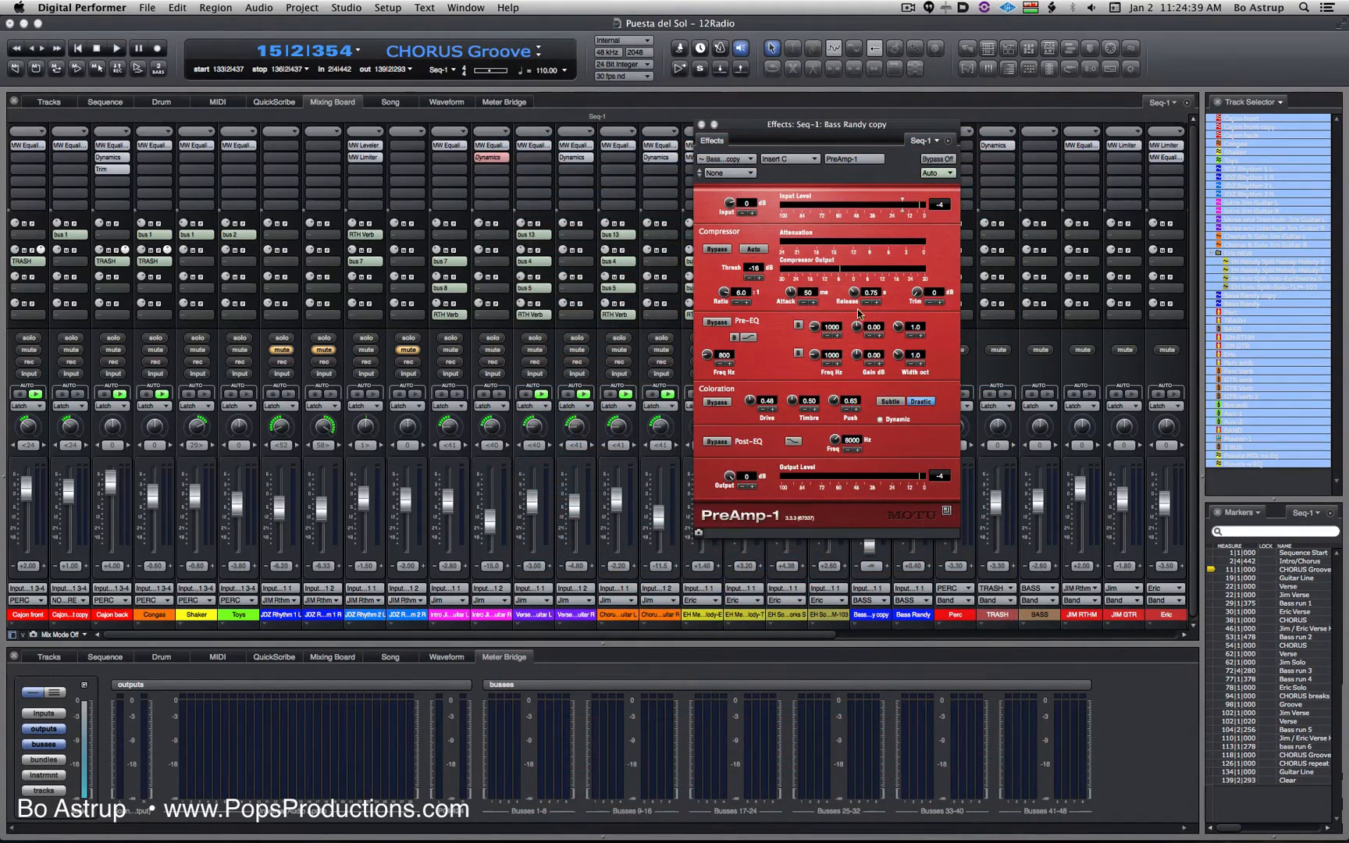
pyautogui.moveTo(844, 127); pyautogui.dragTo(549, 137)
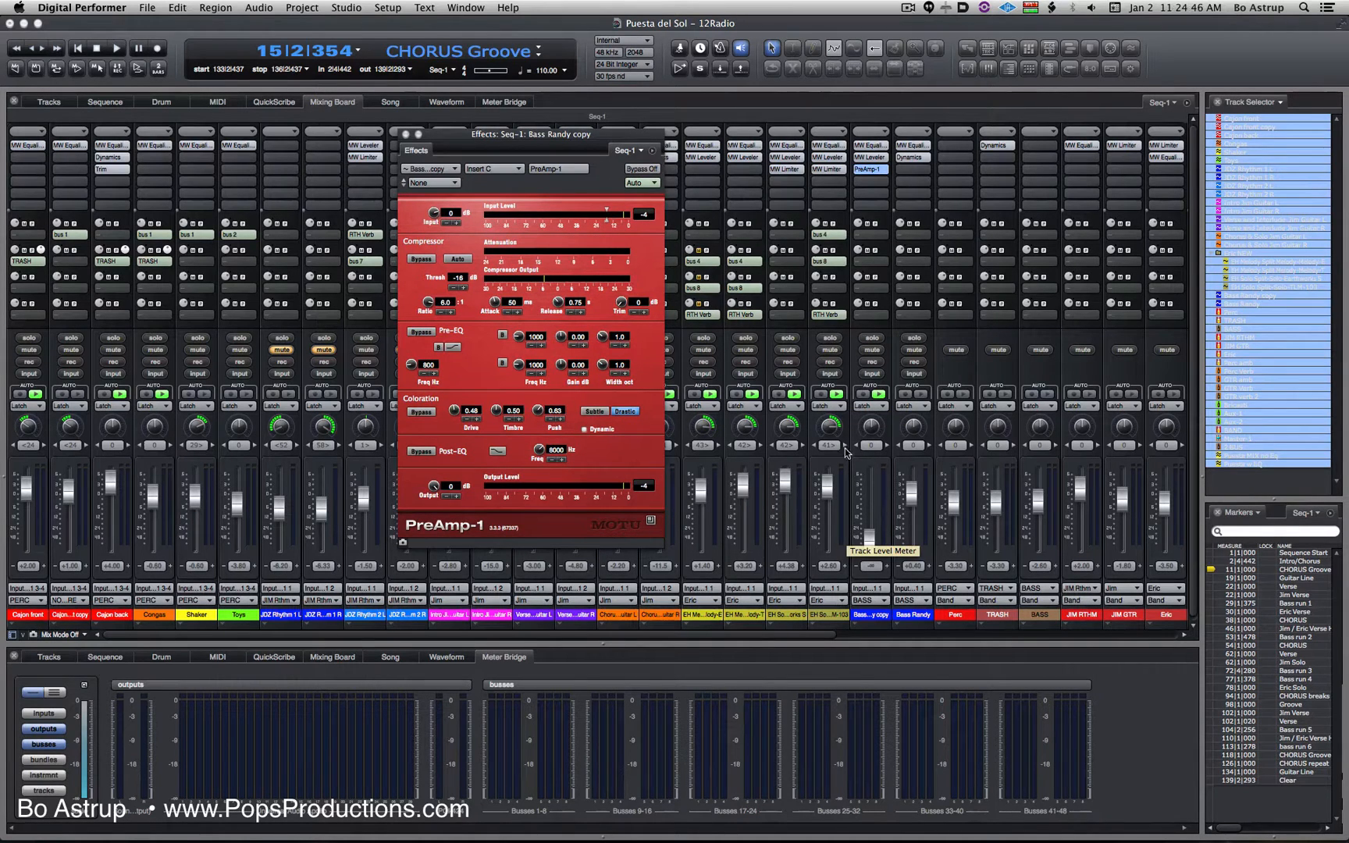
# - Show the duplicate bass track in the sequence editor and play the full mix through Bass run 1 from about measure 28
pyautogui.click(99, 102)
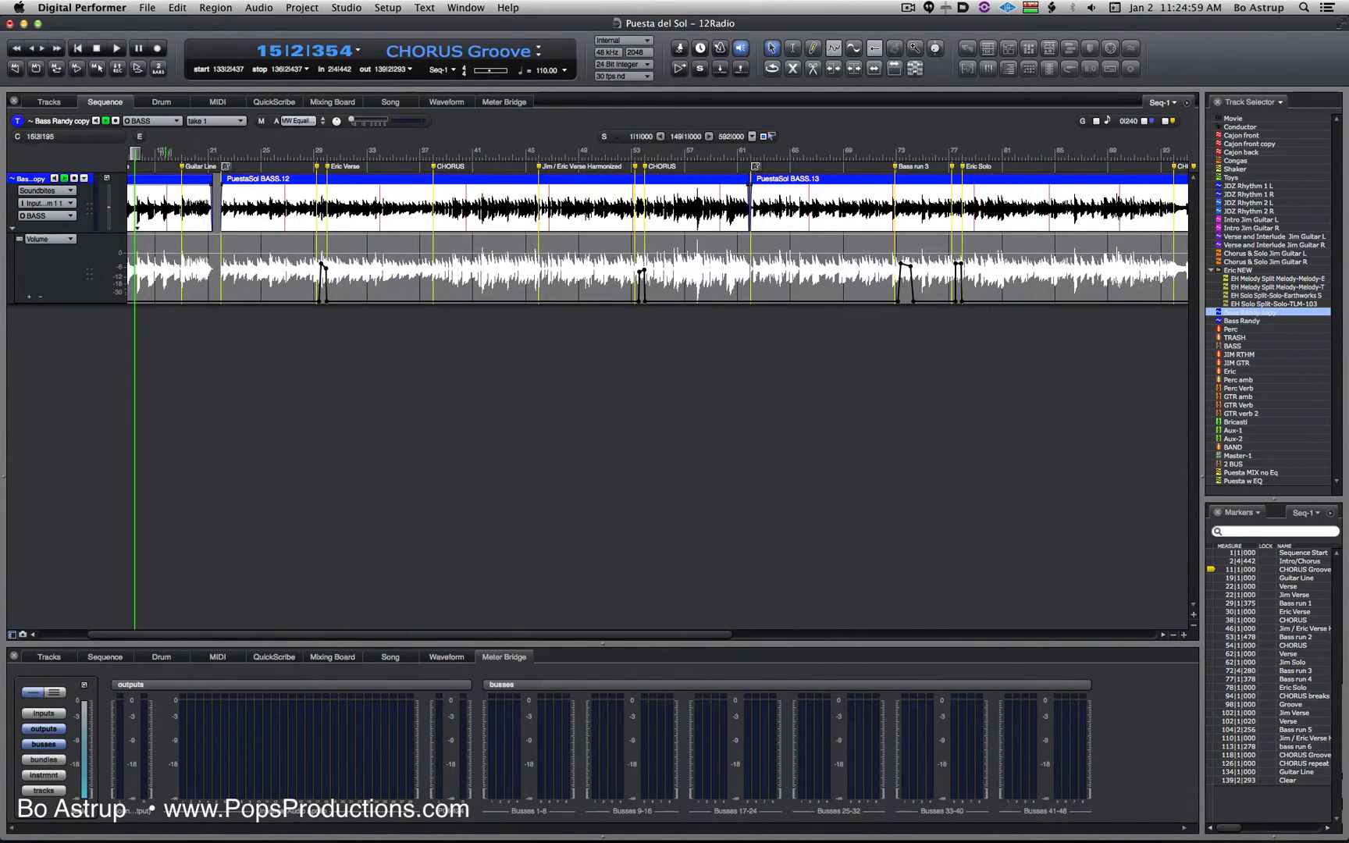
pyautogui.moveTo(290, 154)
pyautogui.mouseDown()
pyautogui.moveTo(323, 154)
pyautogui.moveTo(308, 154)
pyautogui.mouseUp()
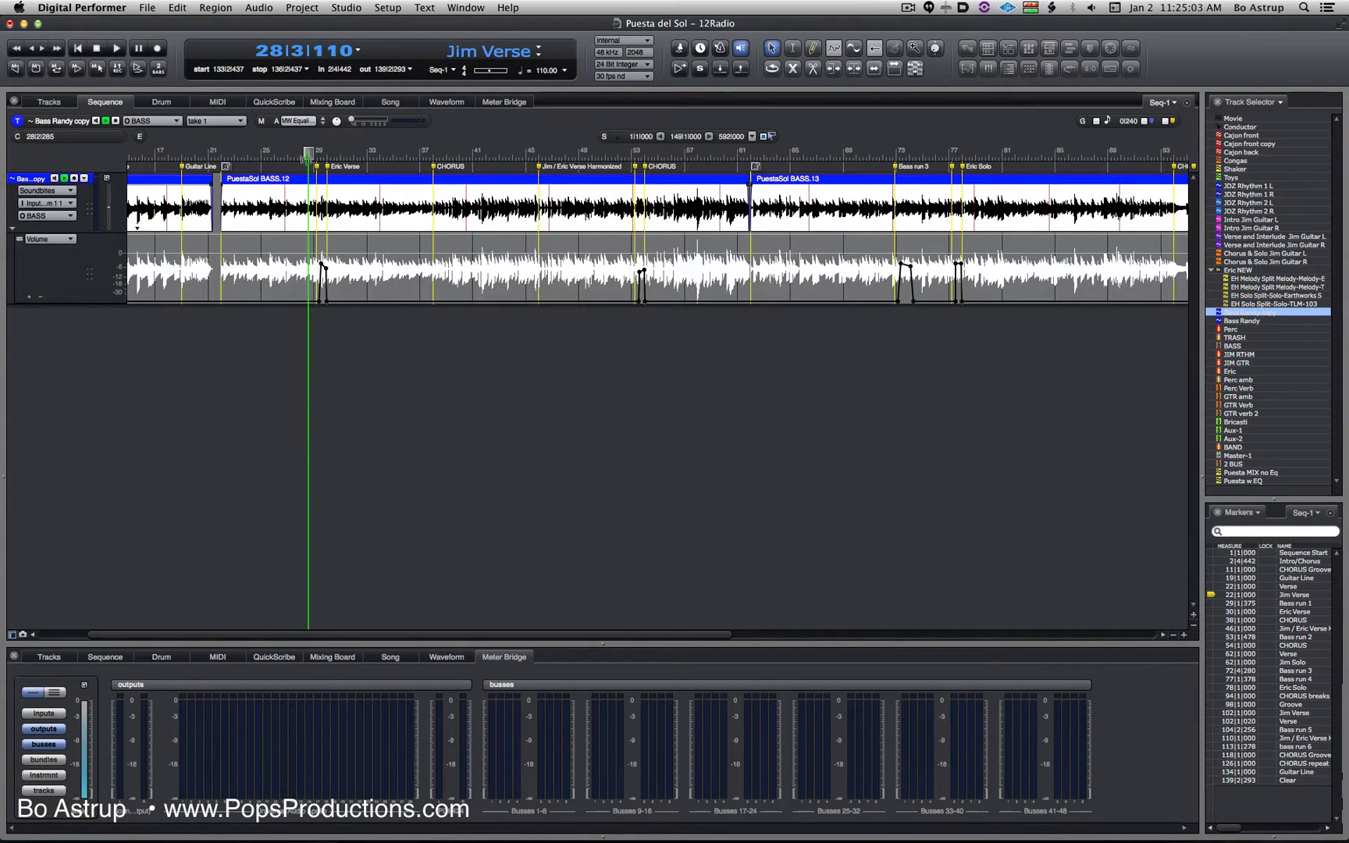
pyautogui.press('space')
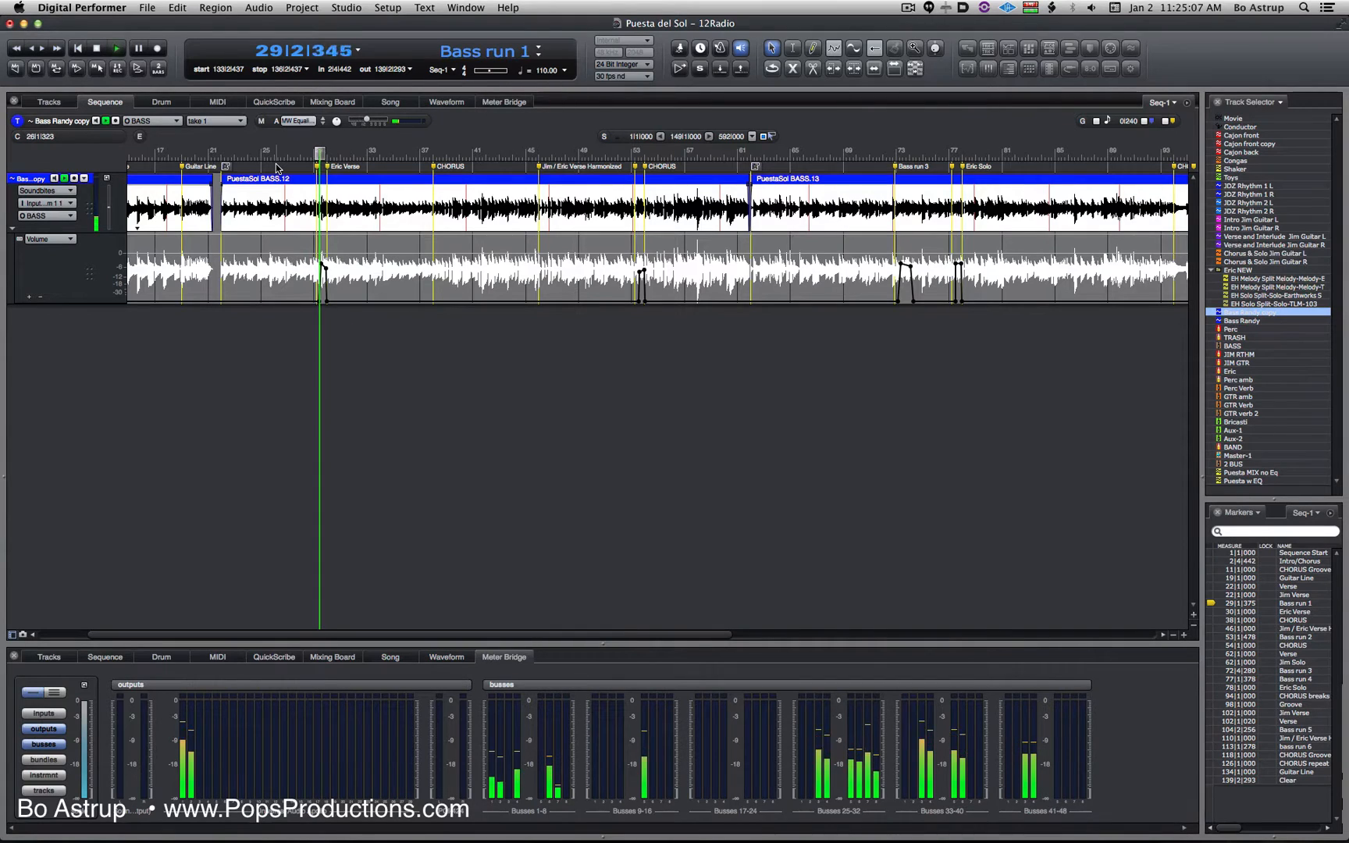
pyautogui.press('space')
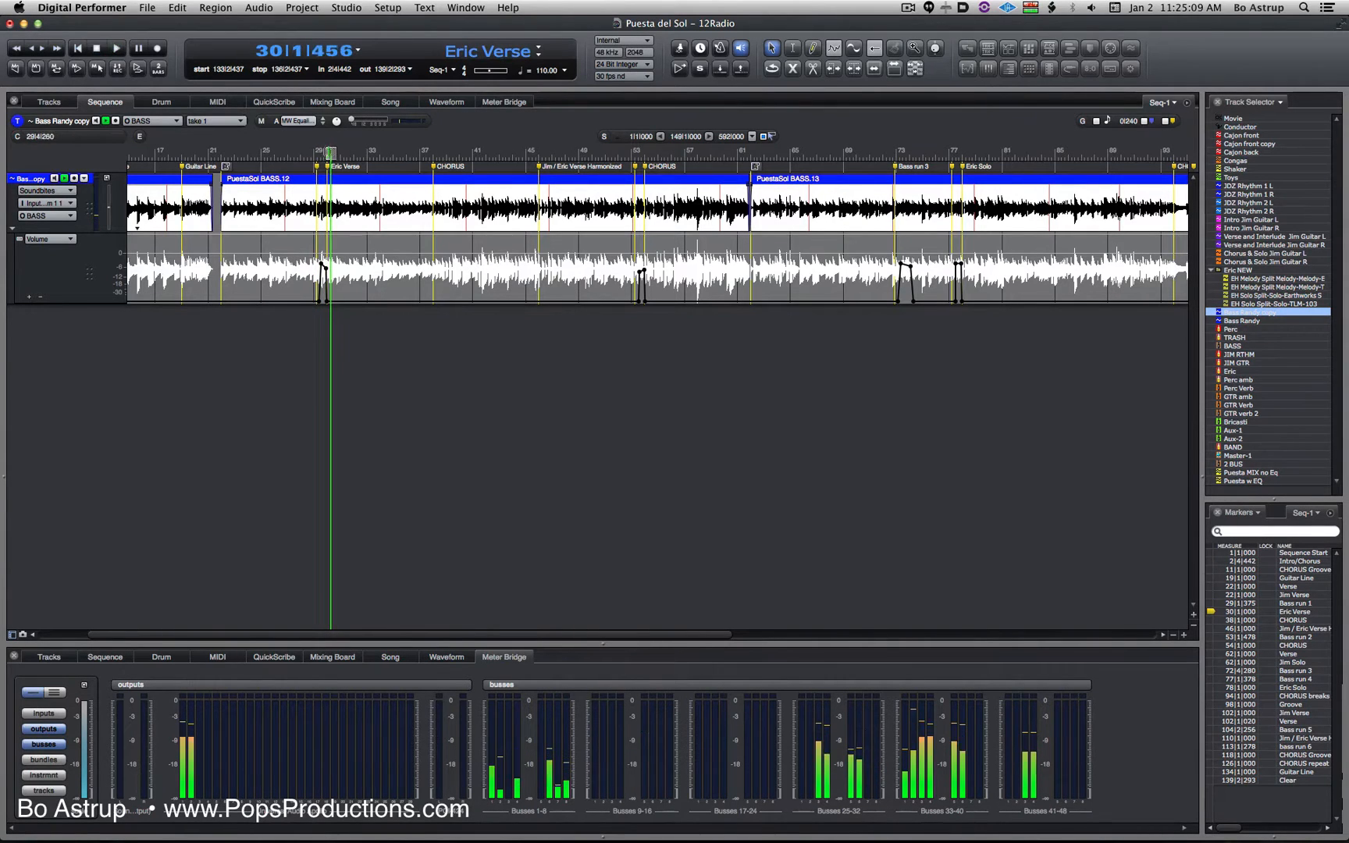
# - Play the mix through the second bass run, starting at about measure 53 just before the CHORUS marker, and repeat it
pyautogui.moveTo(331, 152); pyautogui.dragTo(633, 153)
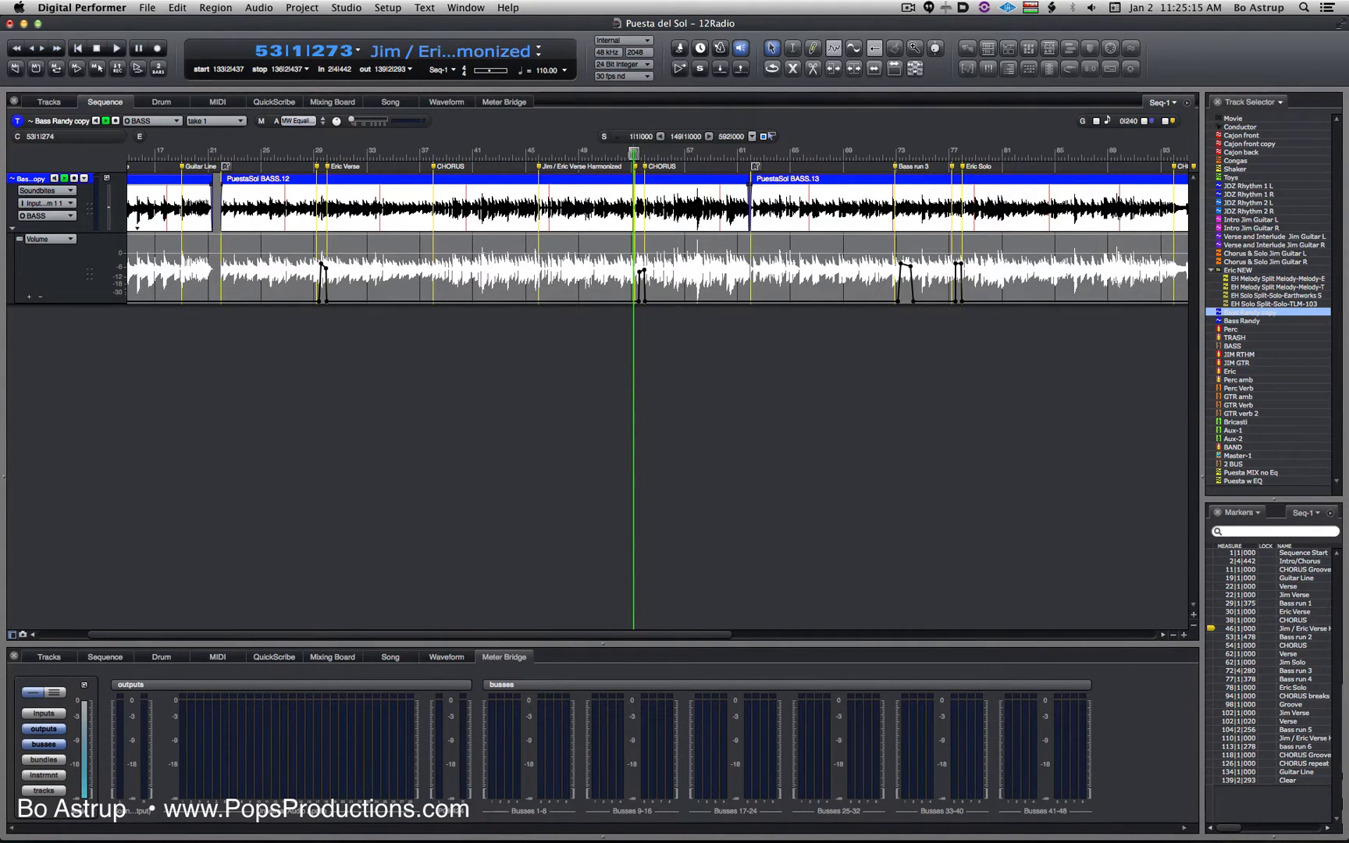
pyautogui.press('space')
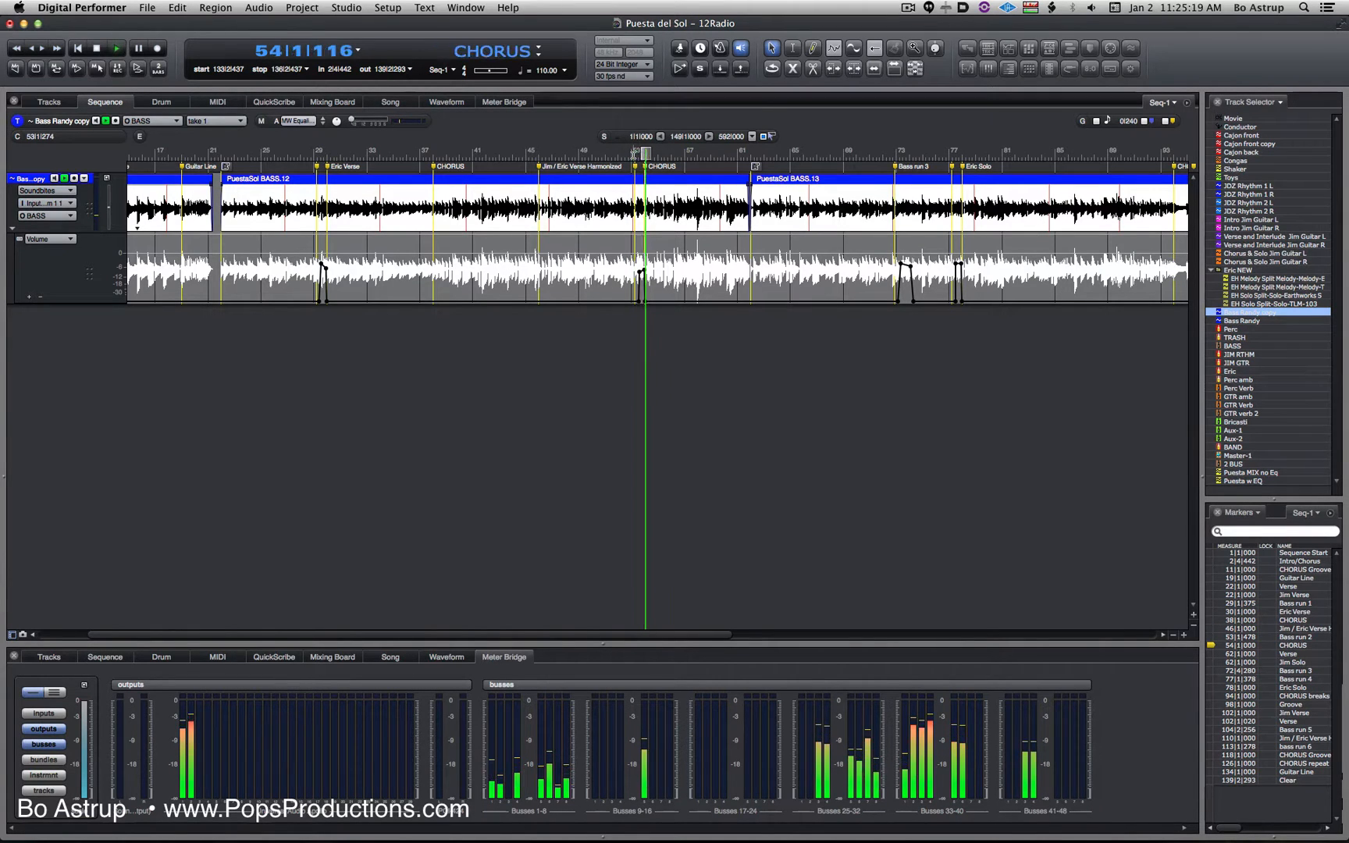
pyautogui.press('space')
pyautogui.click(624, 153)
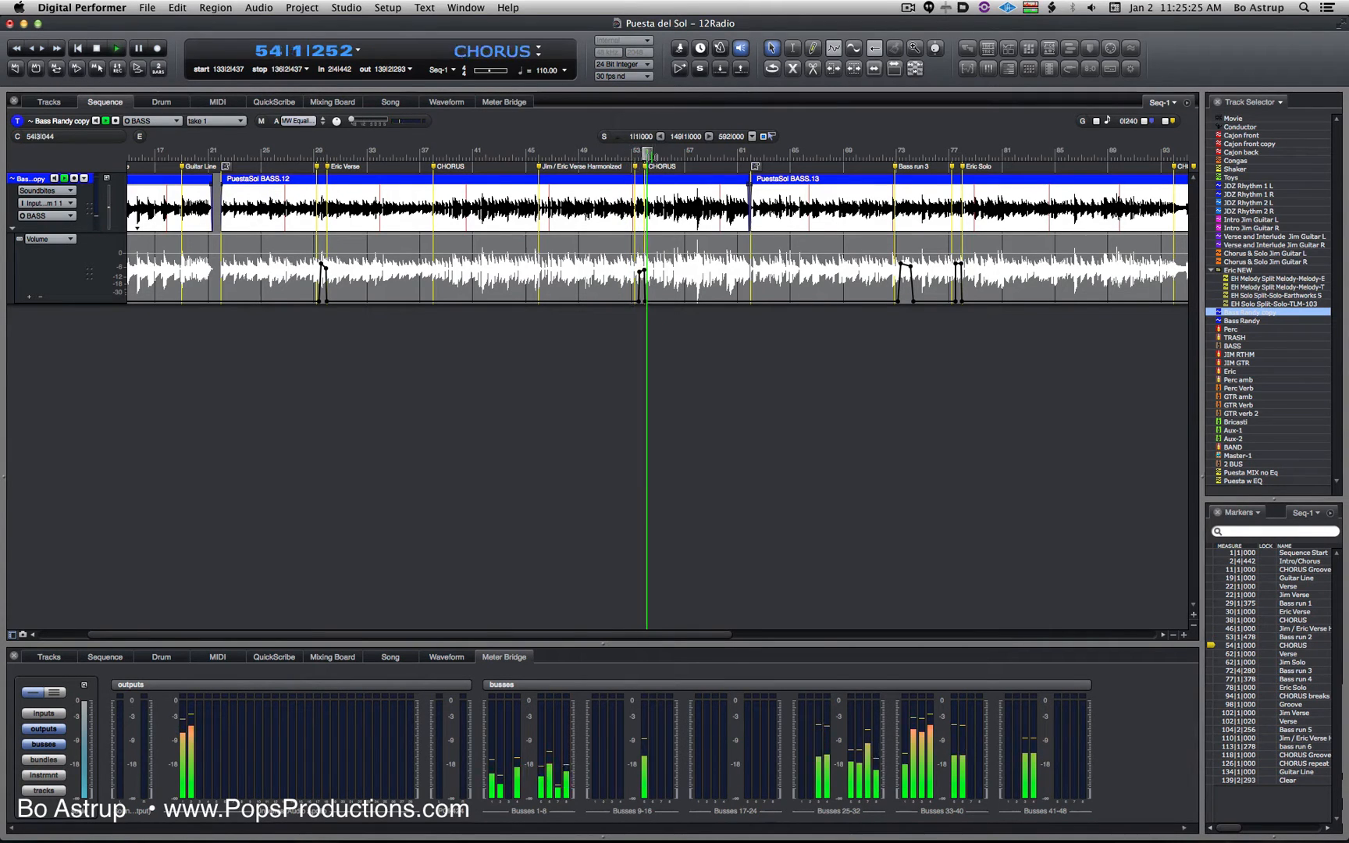
pyautogui.press('space')
# - Play the mix through Bass run 3 from about measure 72, and the closing Guitar Line section from about measure 133
pyautogui.moveTo(649, 154); pyautogui.dragTo(895, 153)
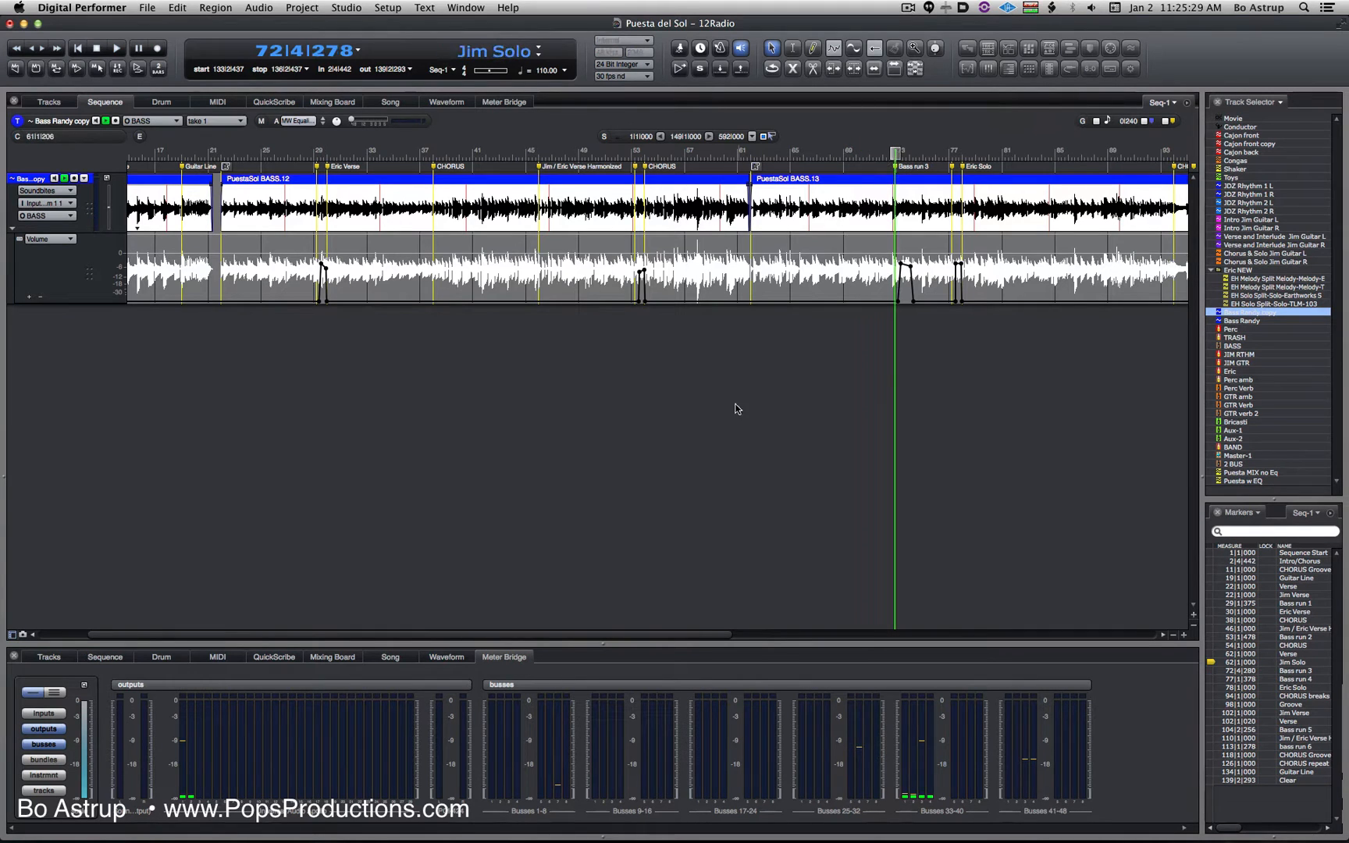
pyautogui.press('space')
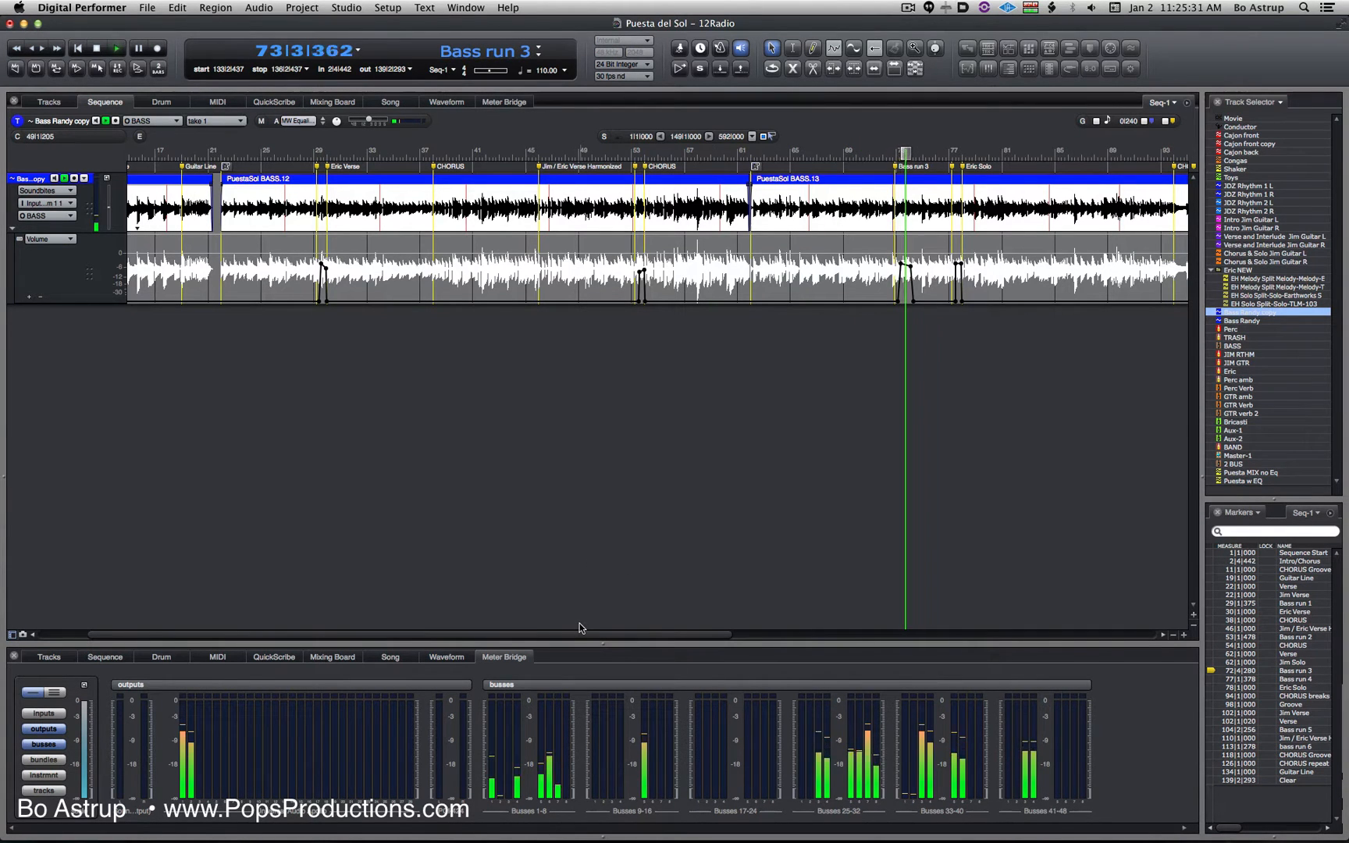
pyautogui.moveTo(650, 640); pyautogui.dragTo(812, 634)
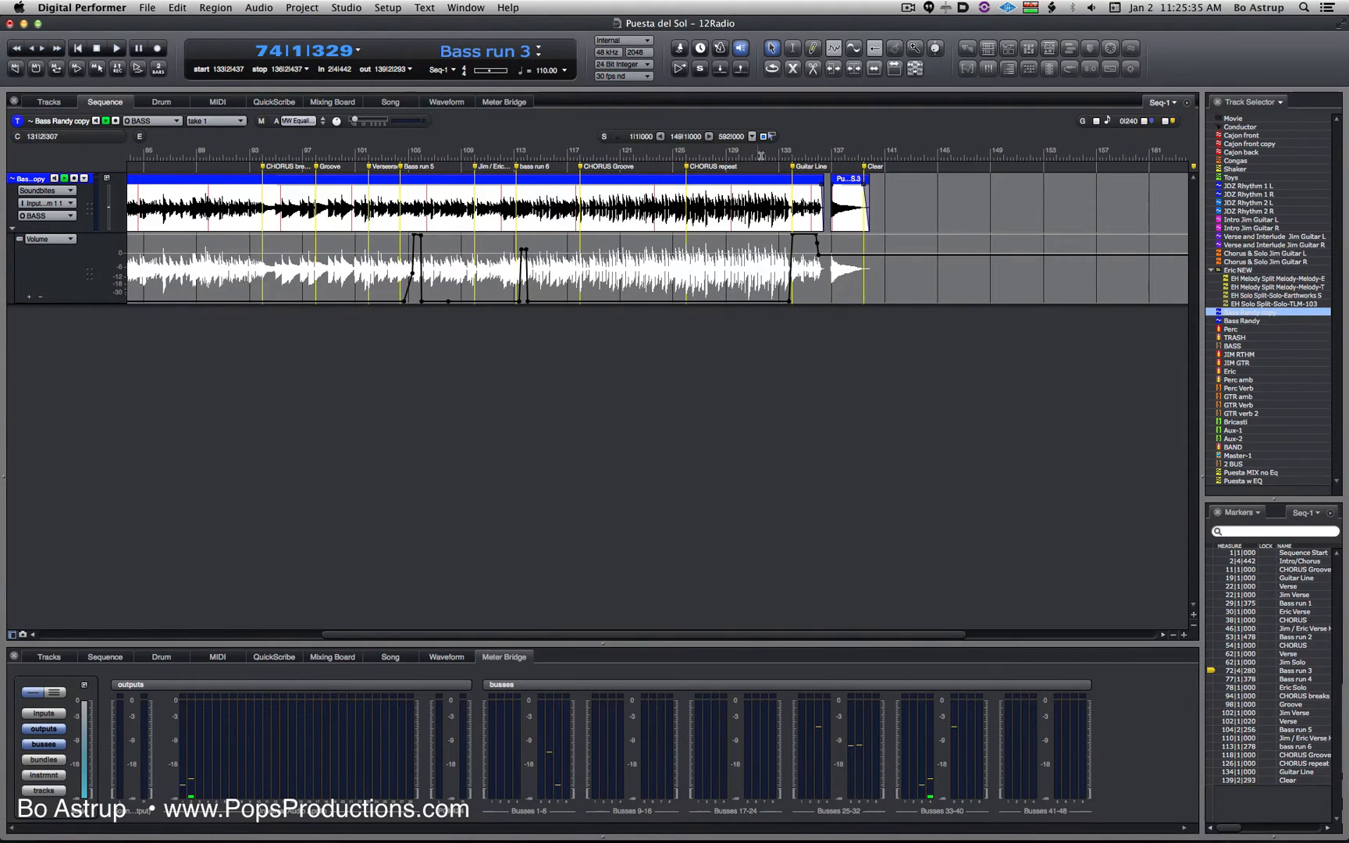
pyautogui.click(785, 149)
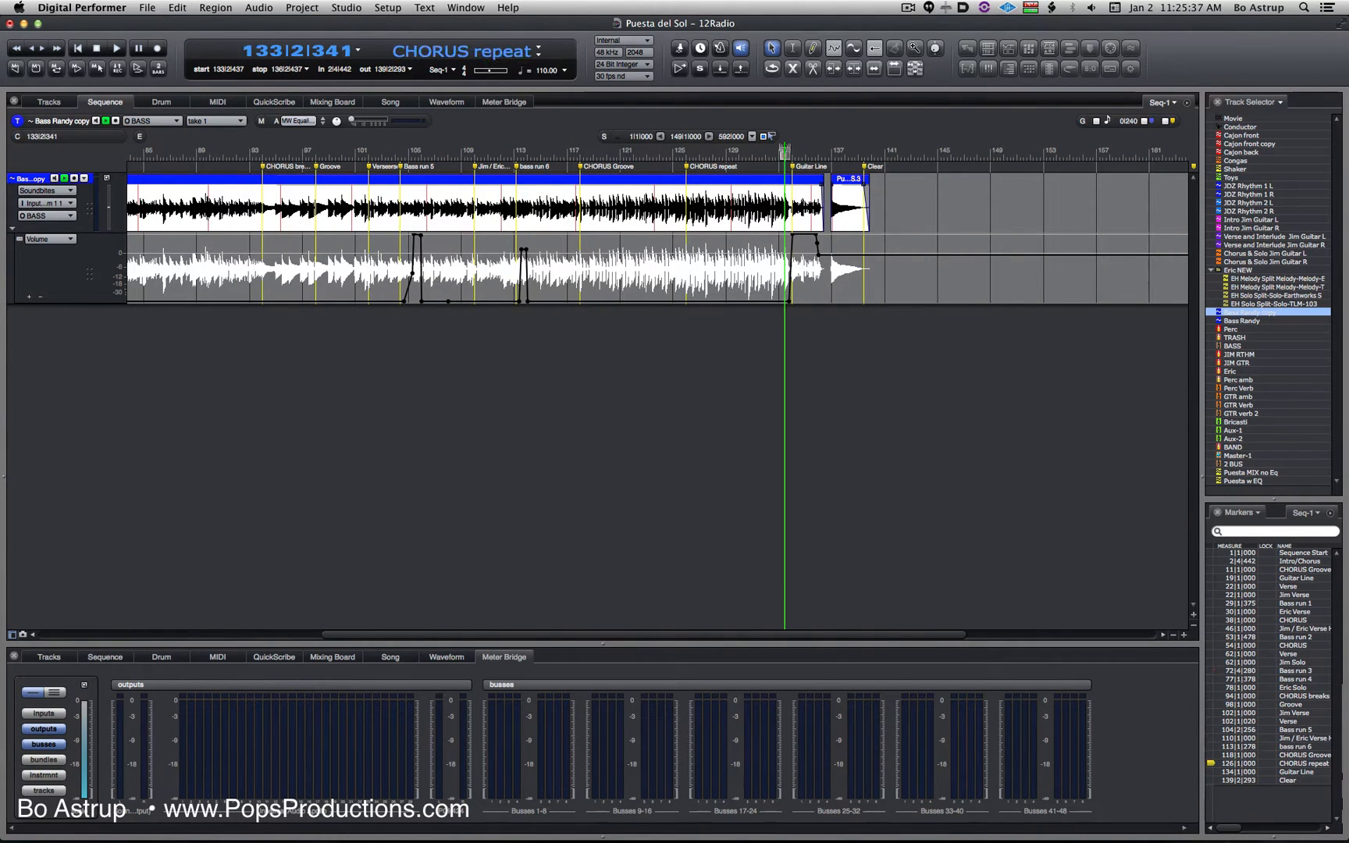
pyautogui.press('space')
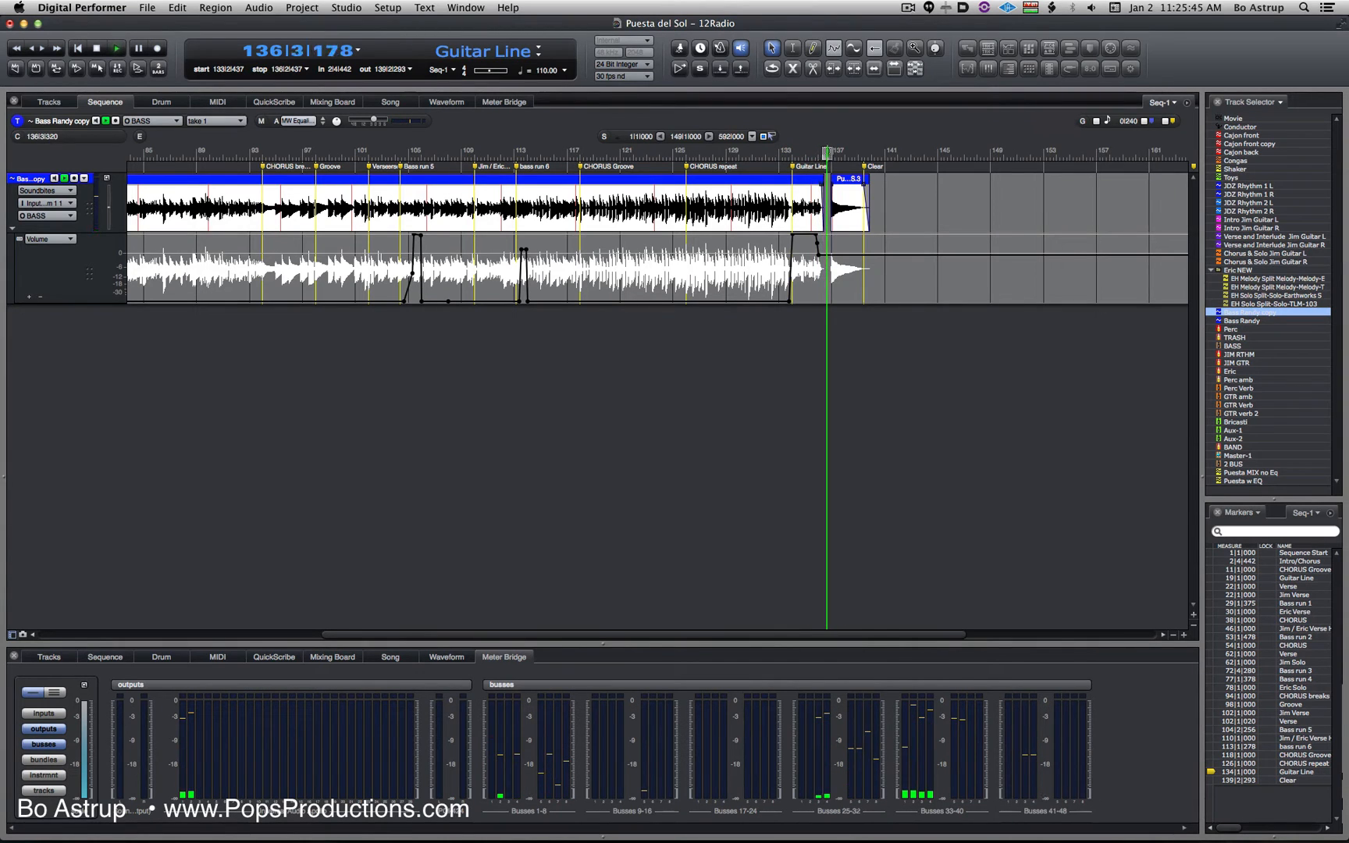
pyautogui.press('space')
# - Return the playhead to Bass run 3 at about measure 73 and solo the duplicate bass track in the mixer
pyautogui.moveTo(827, 153); pyautogui.dragTo(472, 167)
pyautogui.moveTo(320, 173); pyautogui.dragTo(125, 173)
pyautogui.hotkey('shift', 'm')
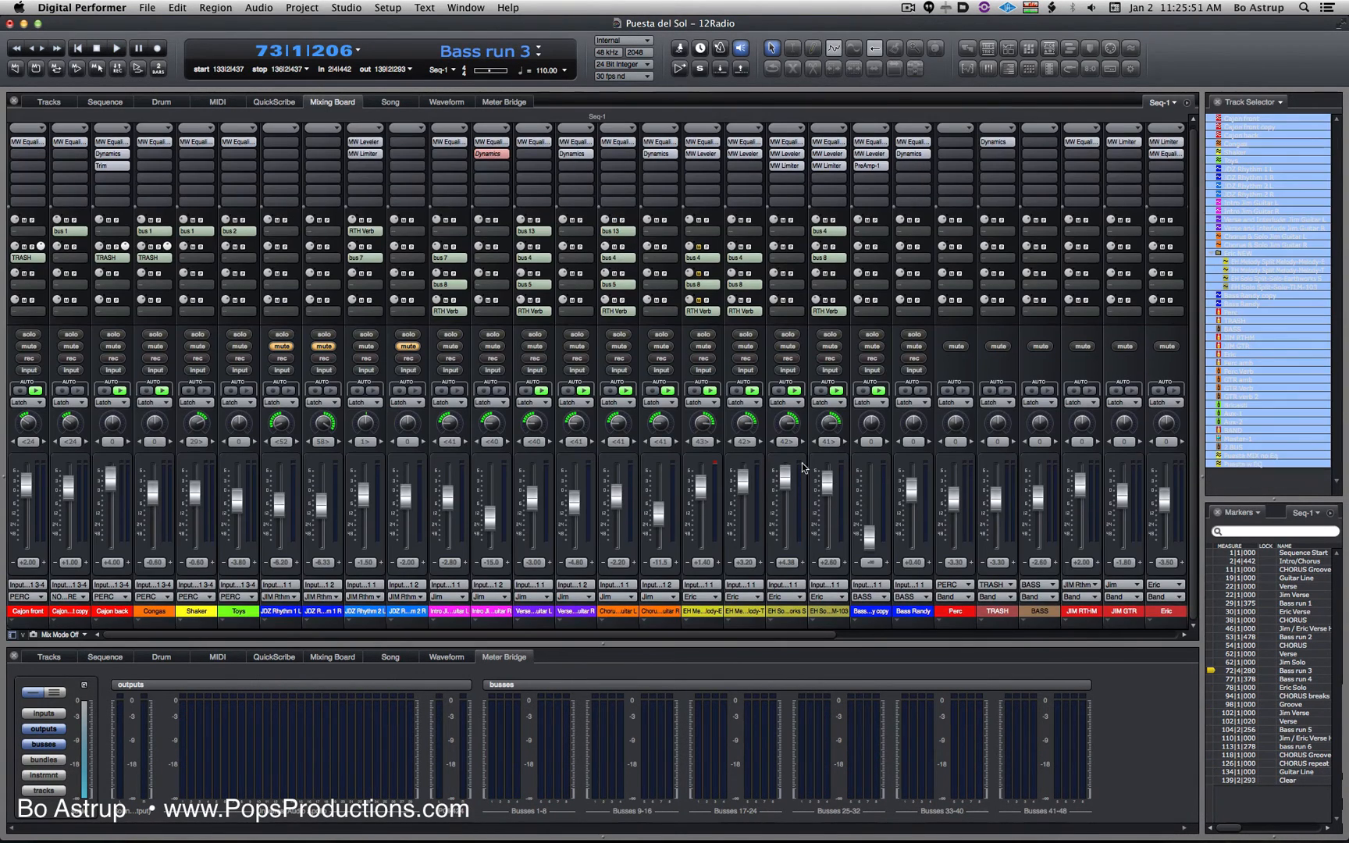
pyautogui.click(872, 335)
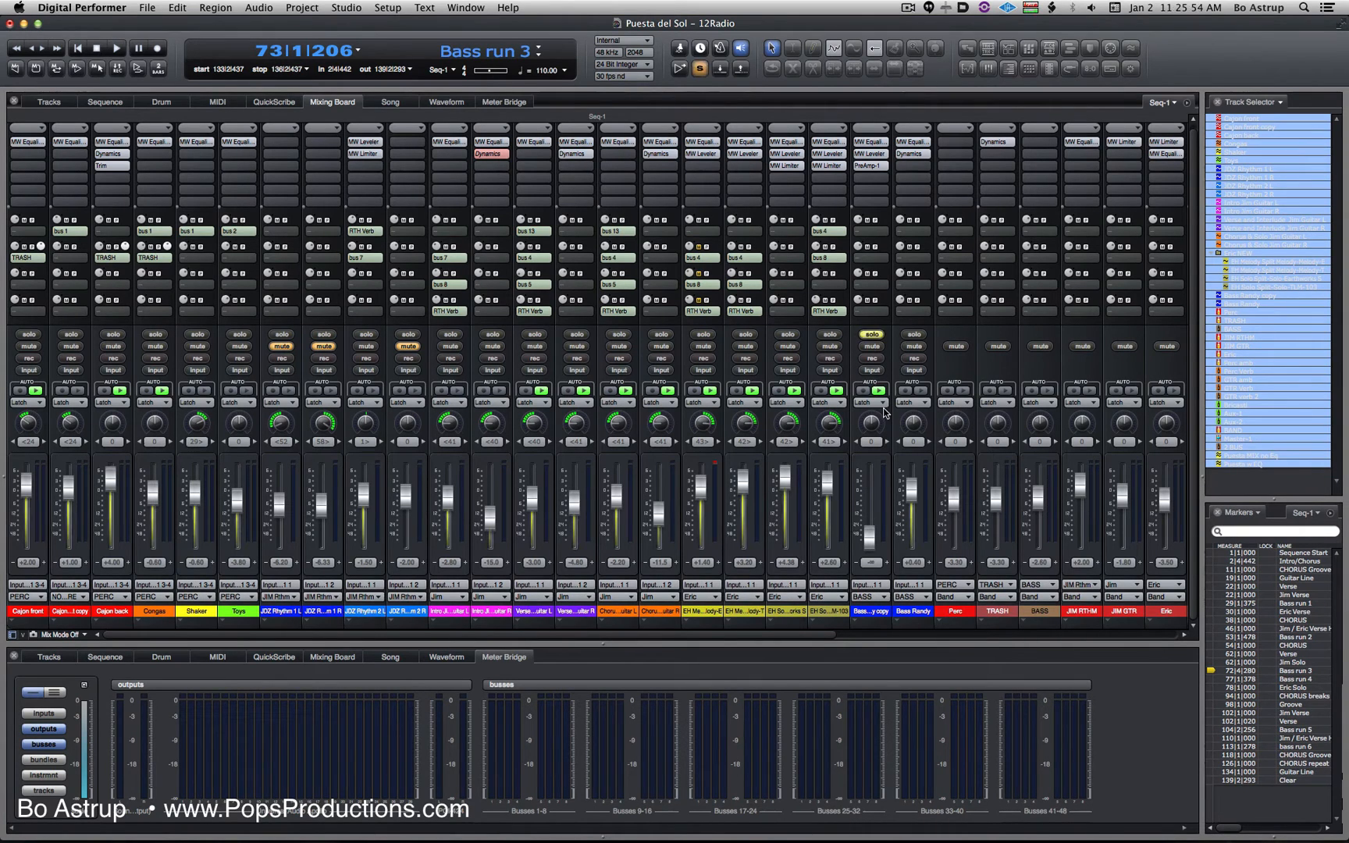
# - Play the soloed duplicate bass track in the sequence editor through Bass run 3 and Bass run 4
pyautogui.click(106, 102)
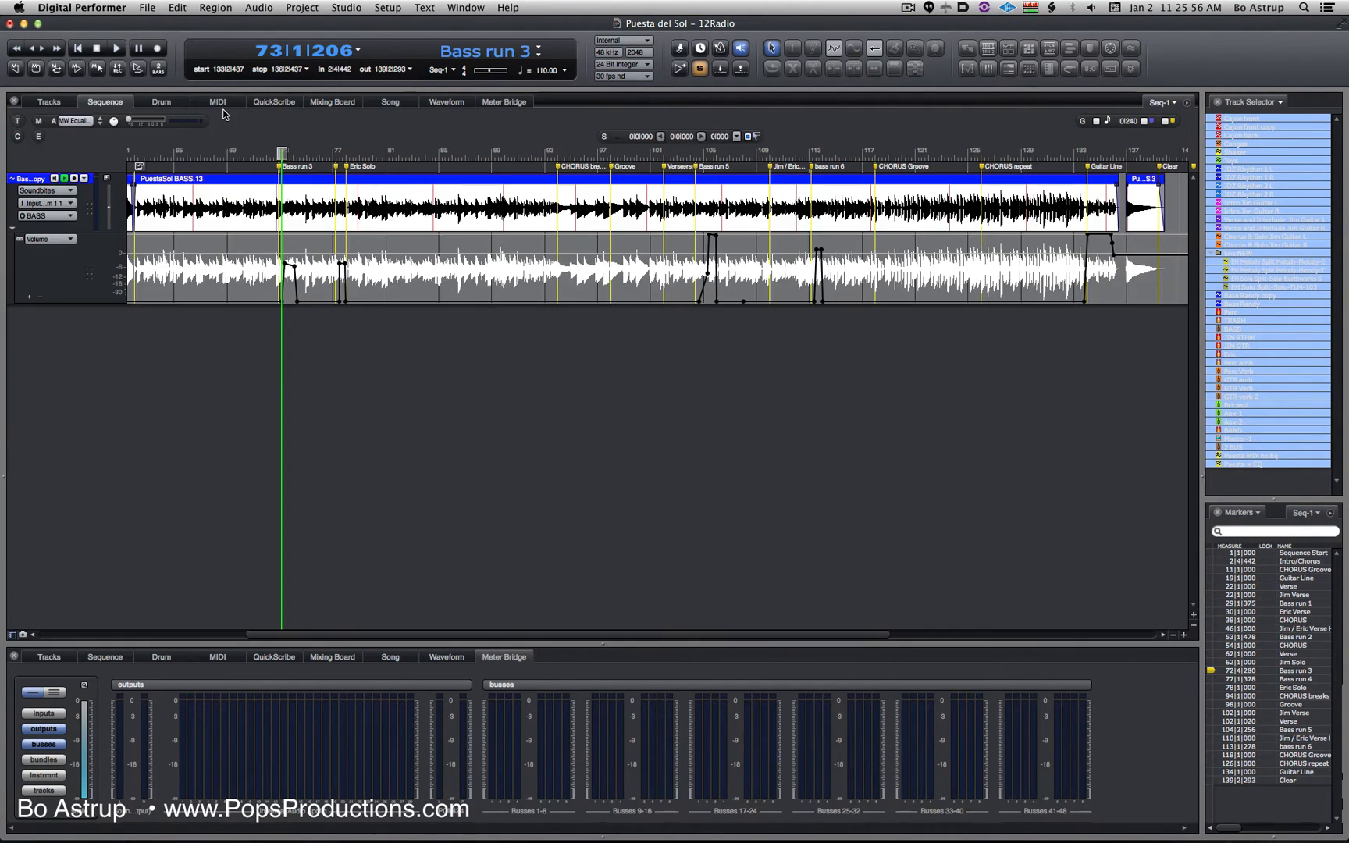
pyautogui.moveTo(281, 152); pyautogui.dragTo(279, 152)
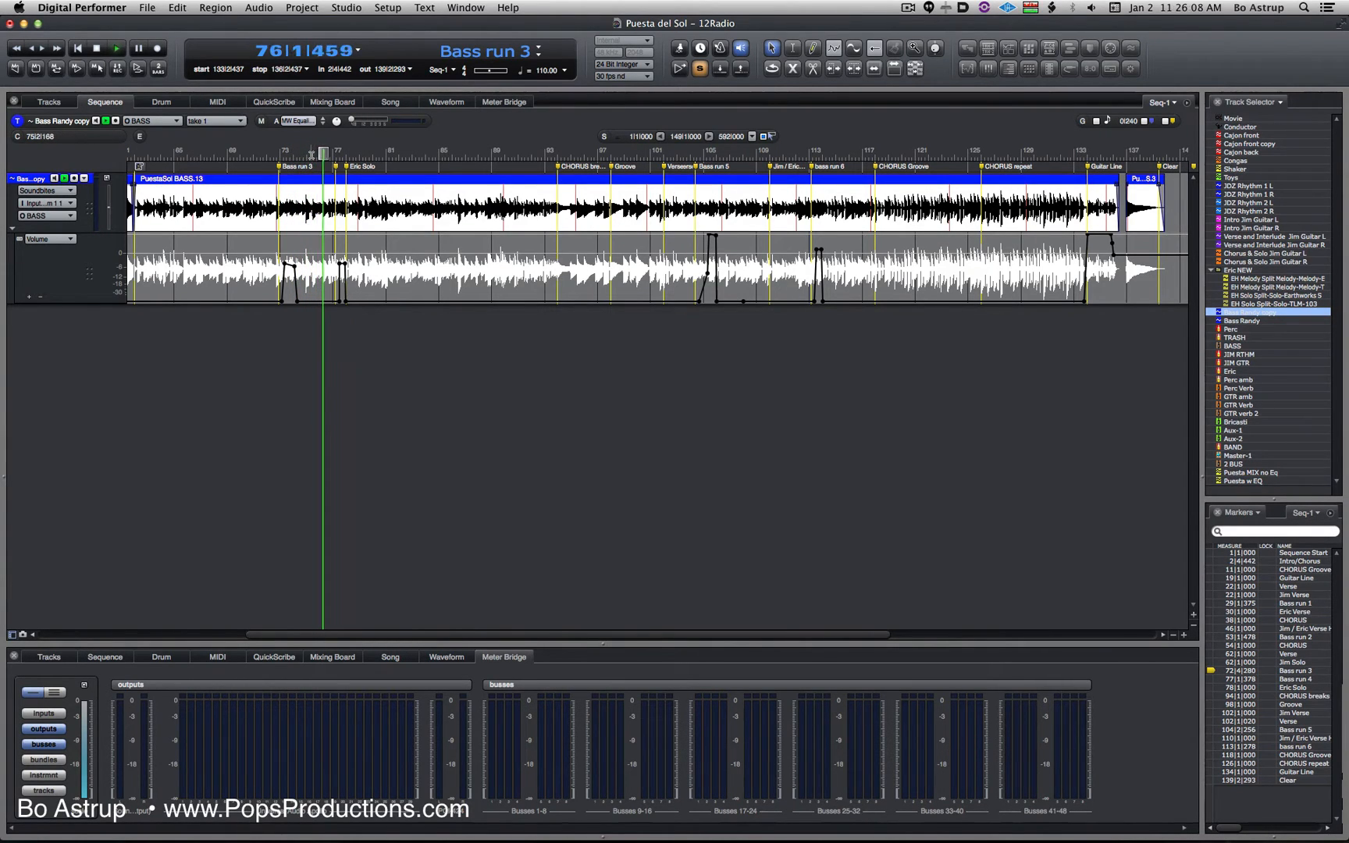
pyautogui.press('space')
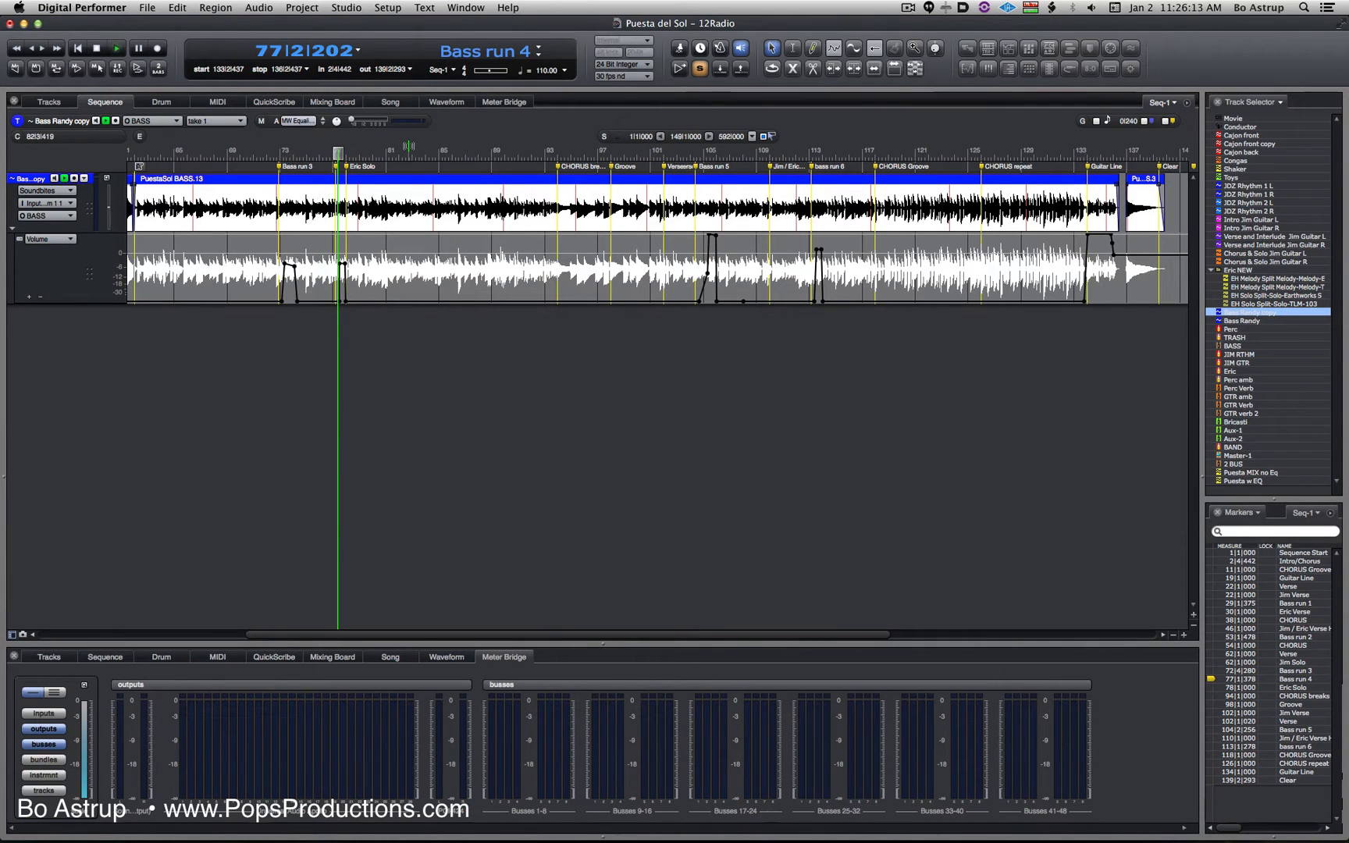
pyautogui.press('space')
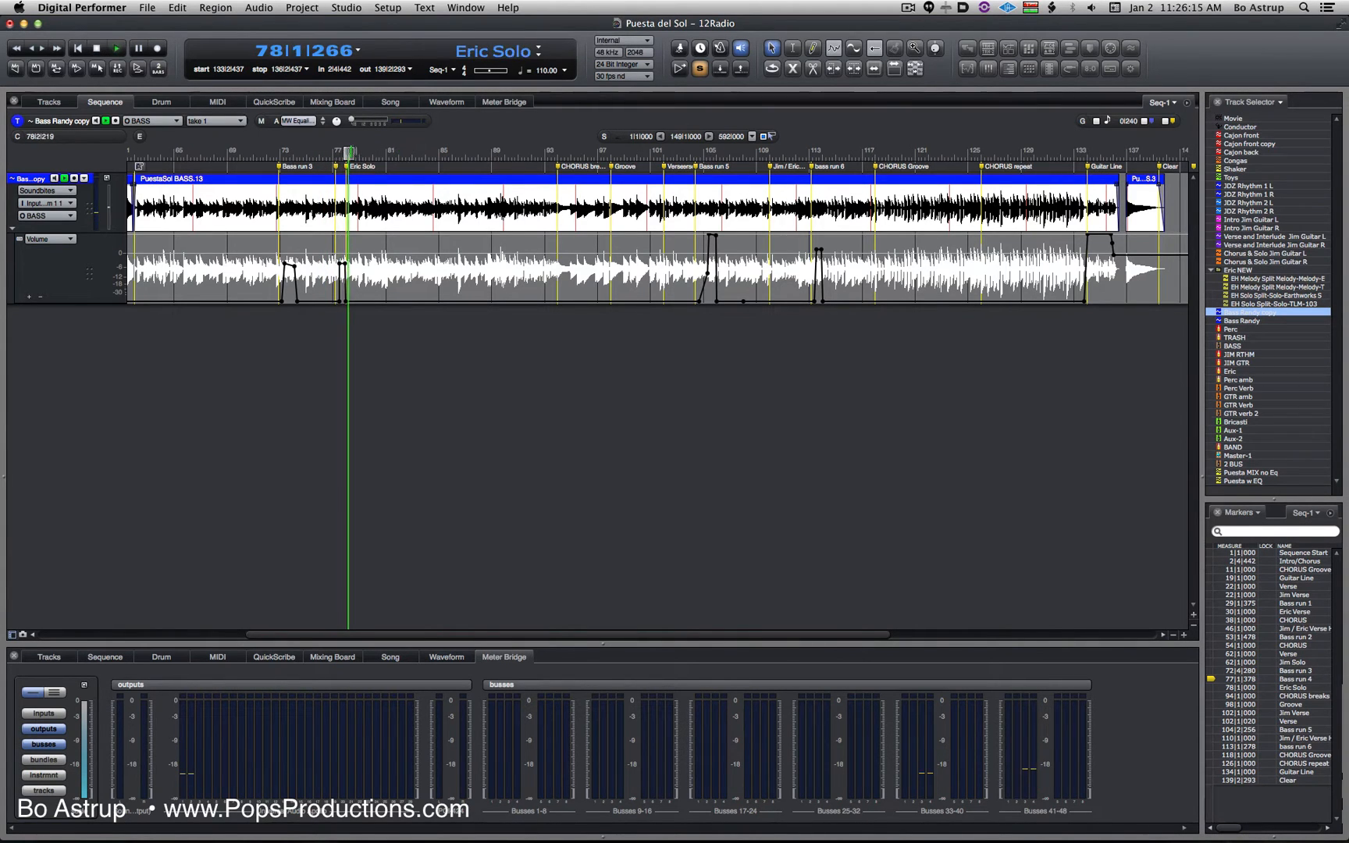
# - Play the soloed bass through Bass run 5, bass run 6 and the closing Guitar Line section, stopping playback at the end
pyautogui.moveTo(351, 153); pyautogui.dragTo(701, 159)
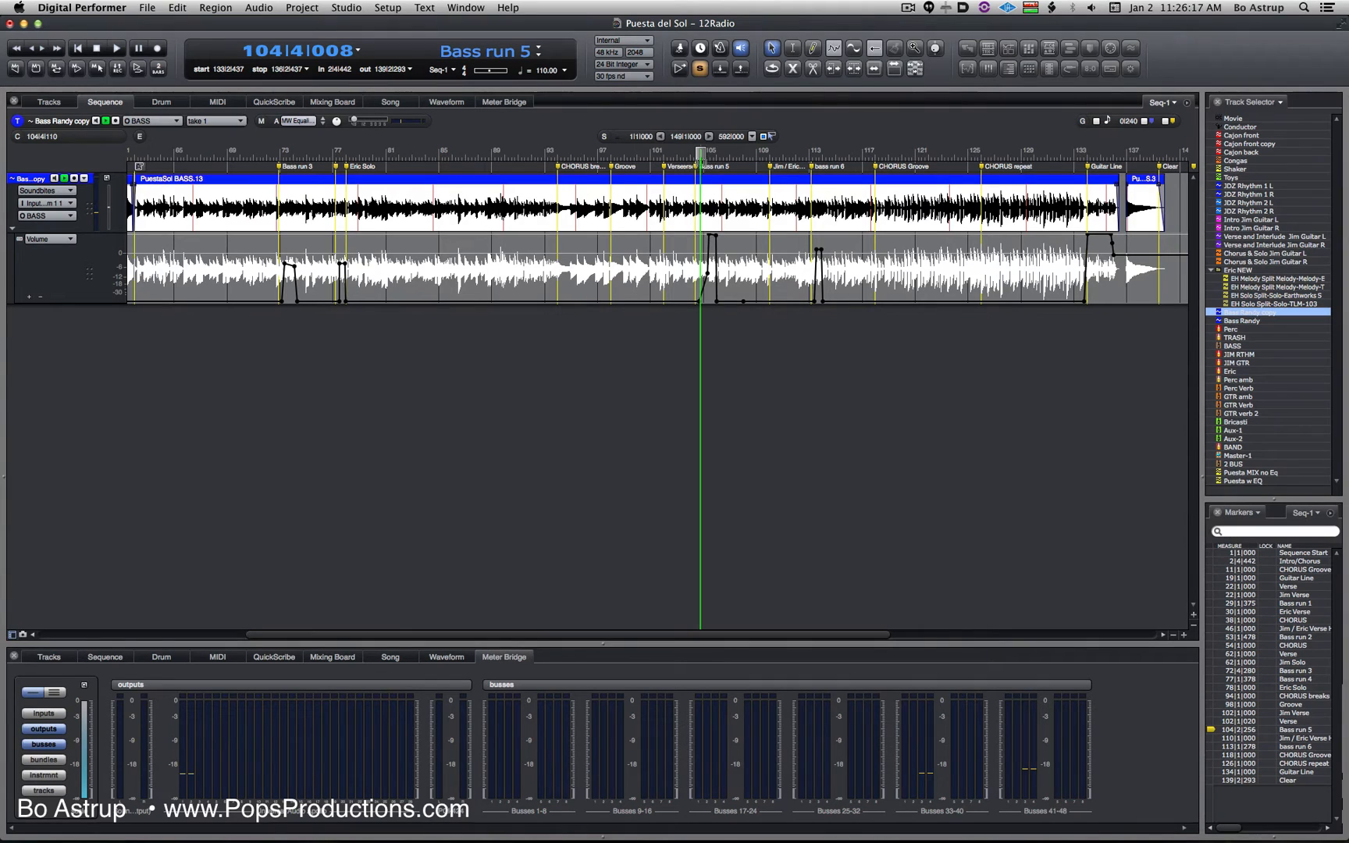
pyautogui.press('space')
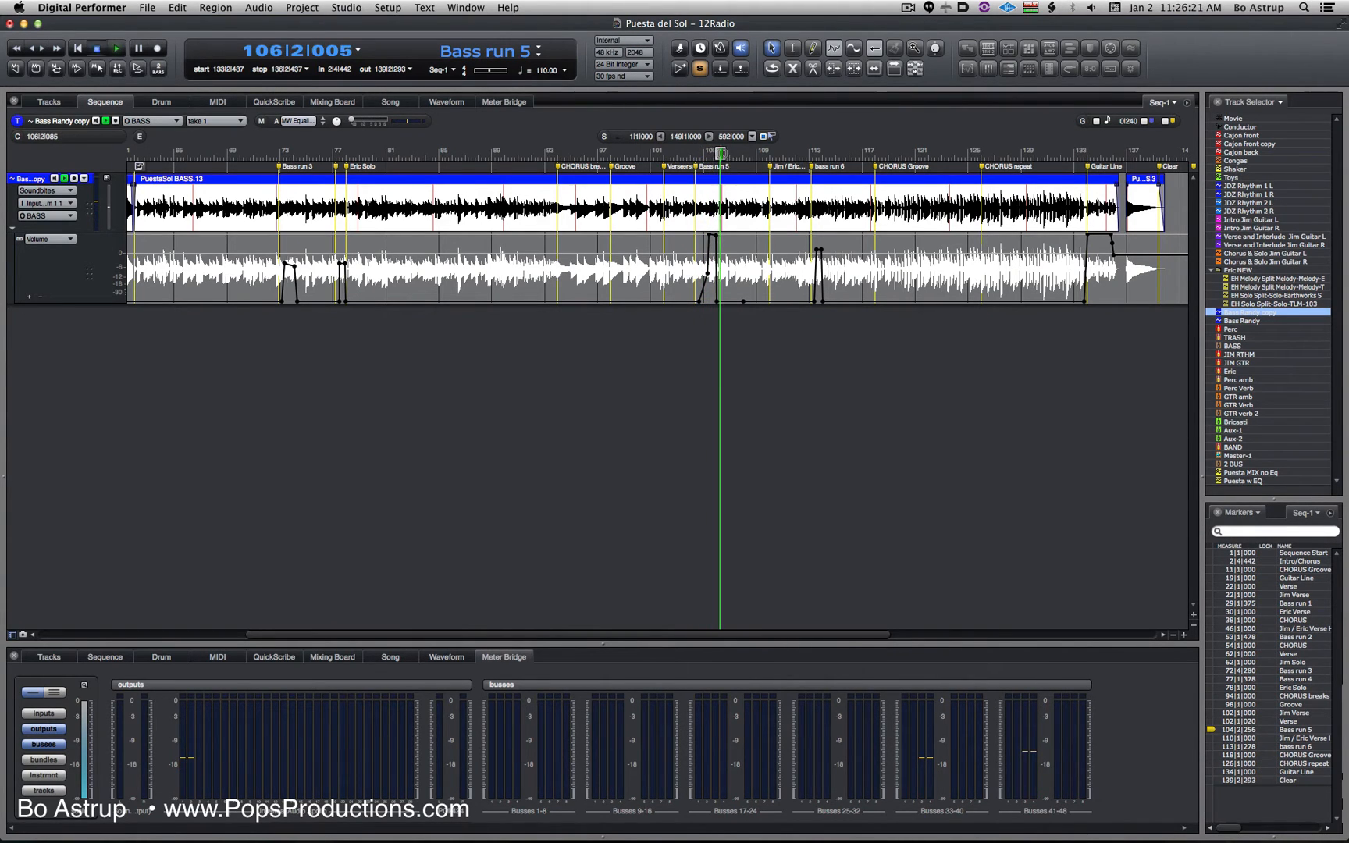
pyautogui.moveTo(719, 153); pyautogui.dragTo(813, 153)
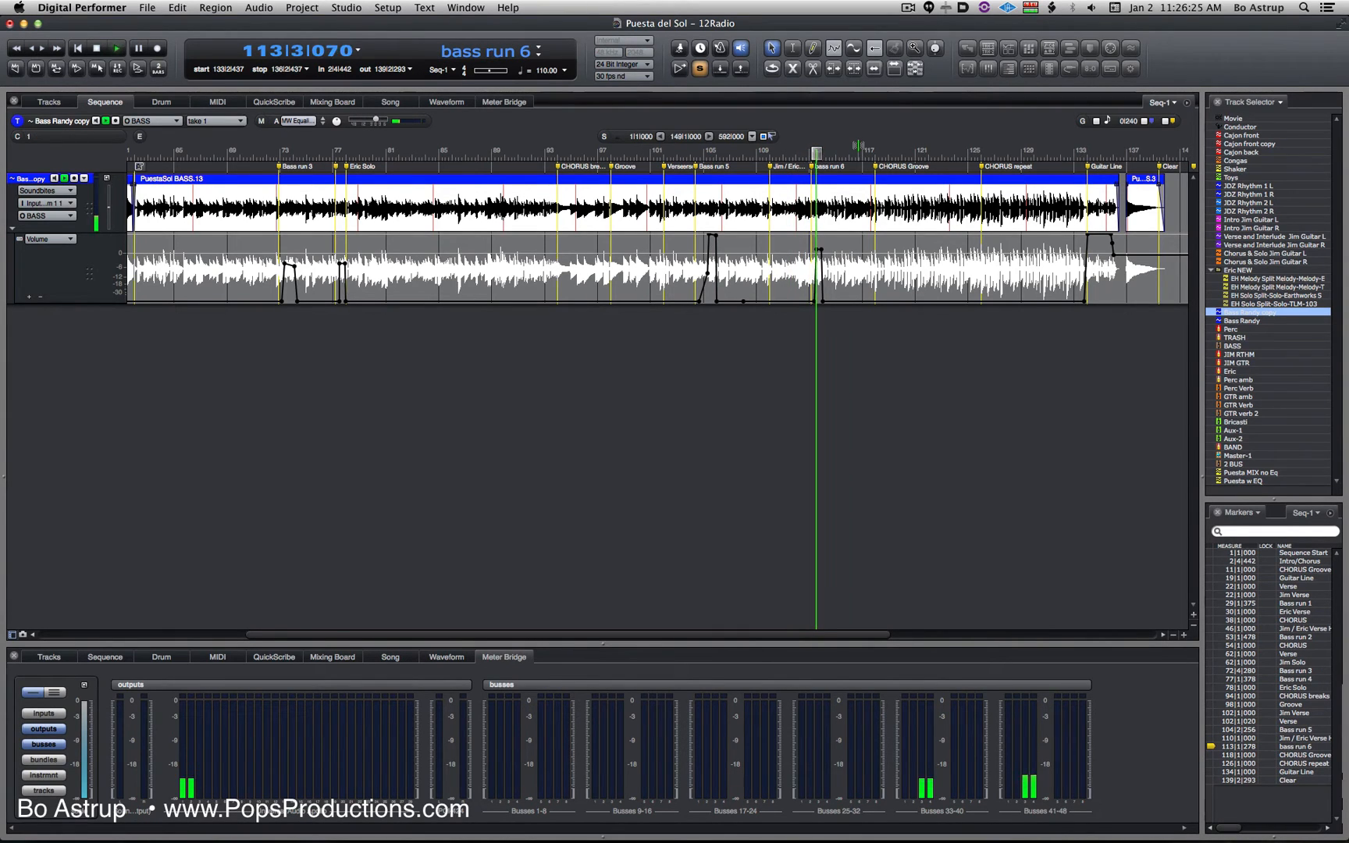
pyautogui.moveTo(824, 152); pyautogui.dragTo(1083, 154)
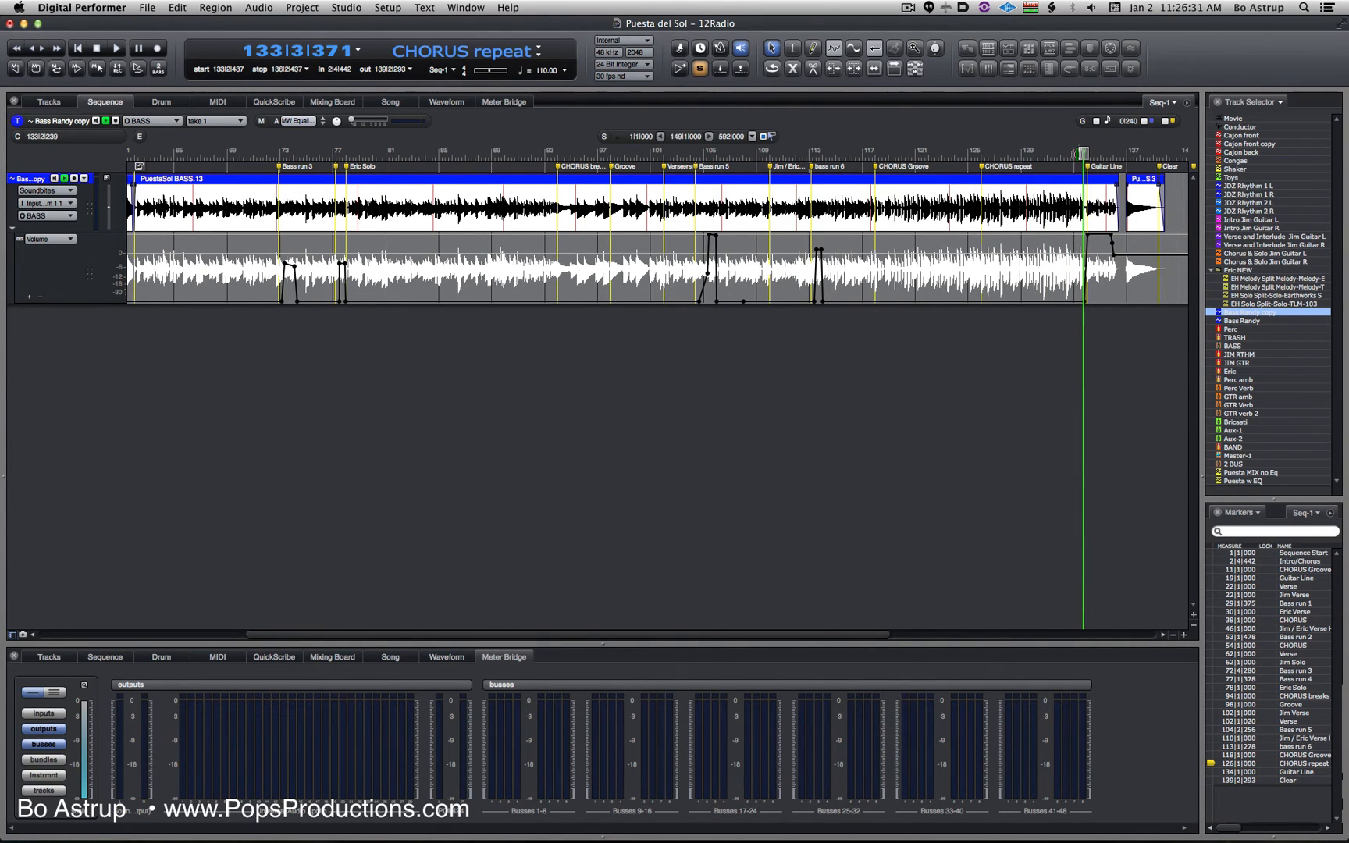
pyautogui.press('space')
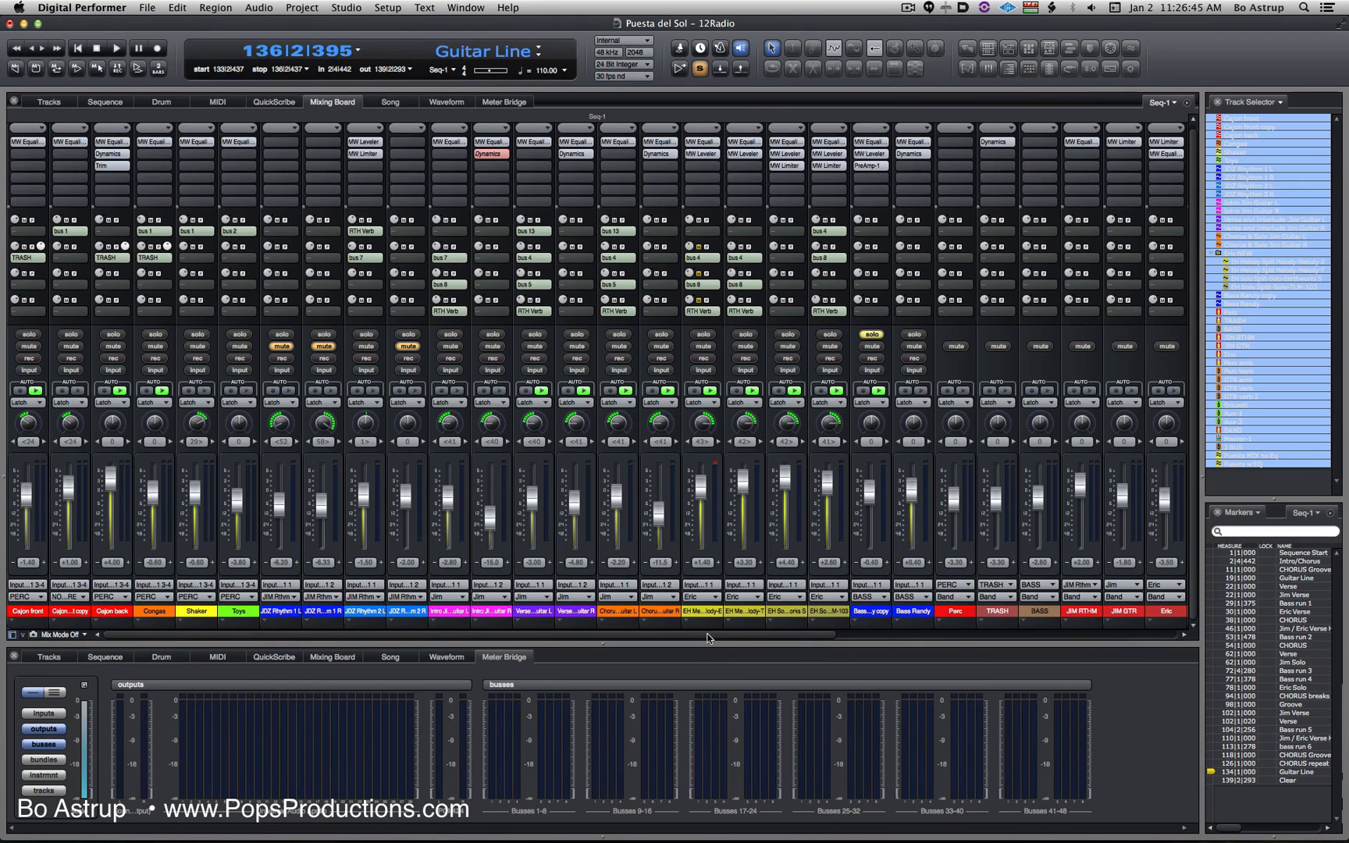
# - Bring the aux, bus and master channels into view in the mixing board
pyautogui.moveTo(709, 638); pyautogui.dragTo(1157, 644)
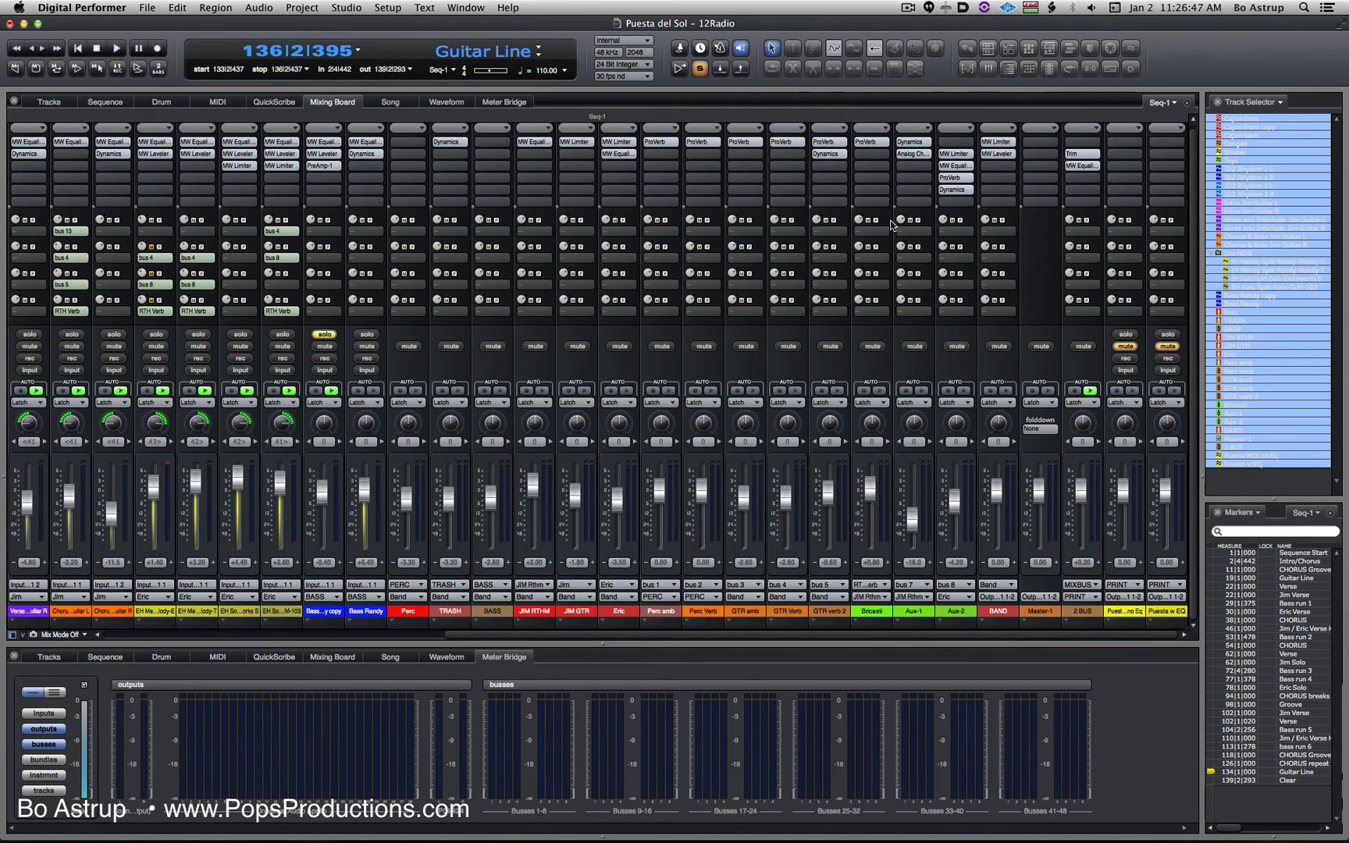